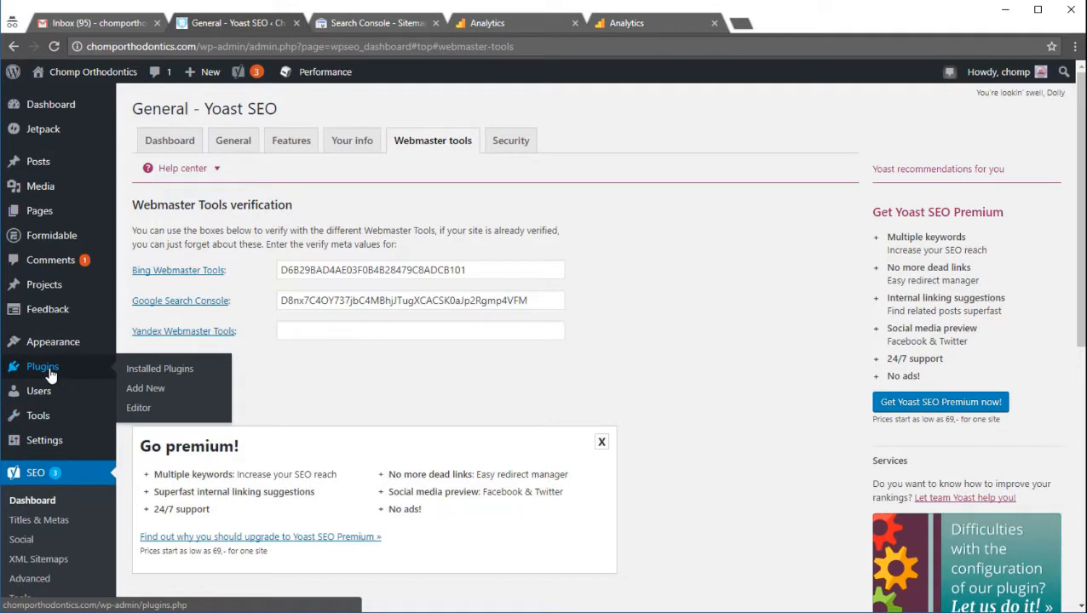
Open the NK Google Analytics settings in WordPress and compare its Google Analytics ID with the property's tracking ID in Google Analytics
mouse_move(55, 440)
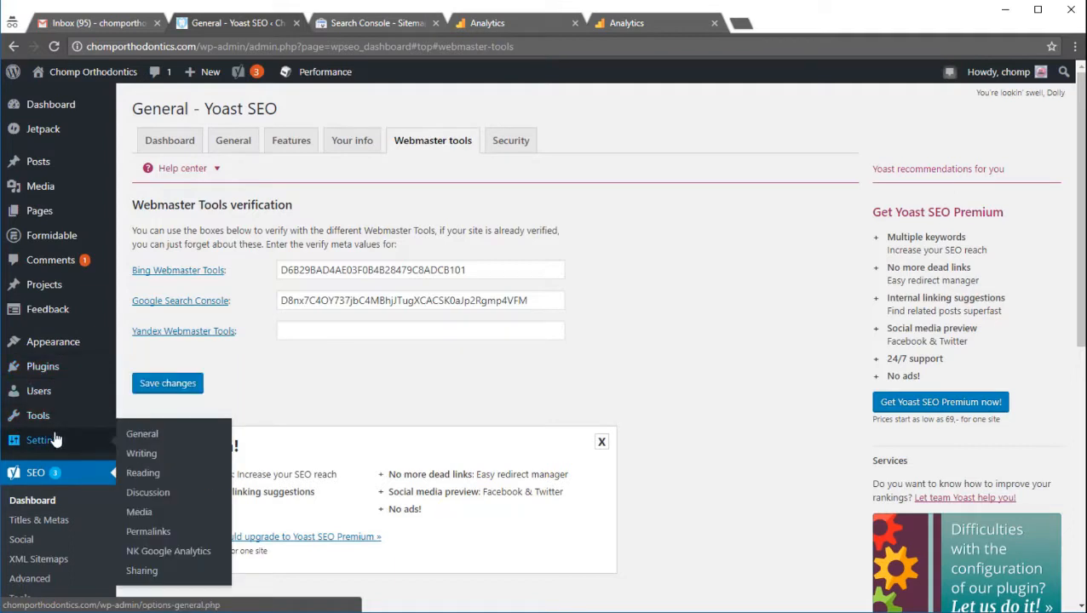
left_click(177, 551)
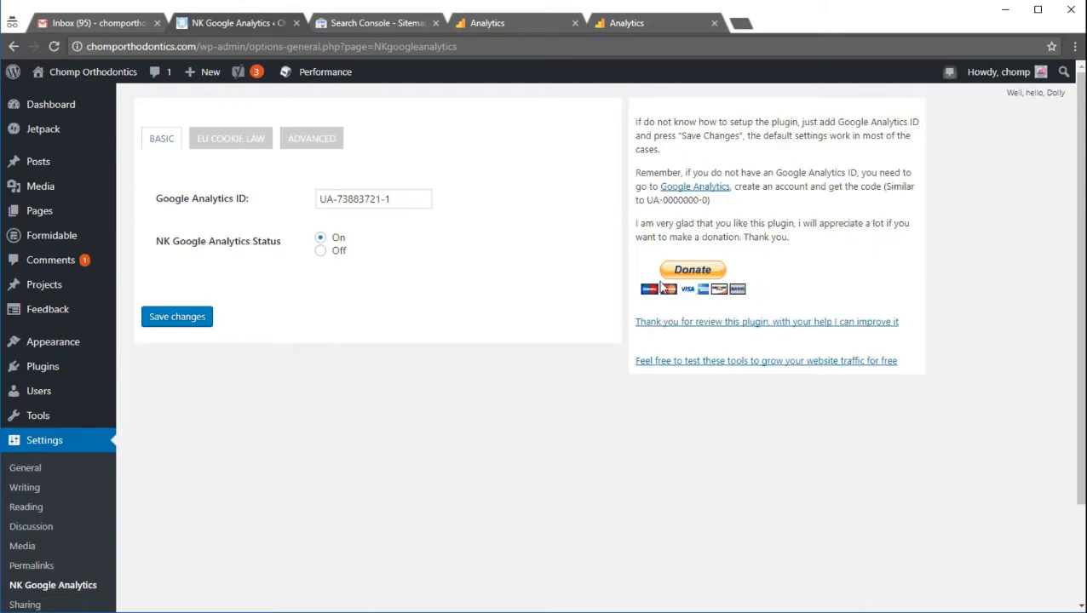
left_click(515, 23)
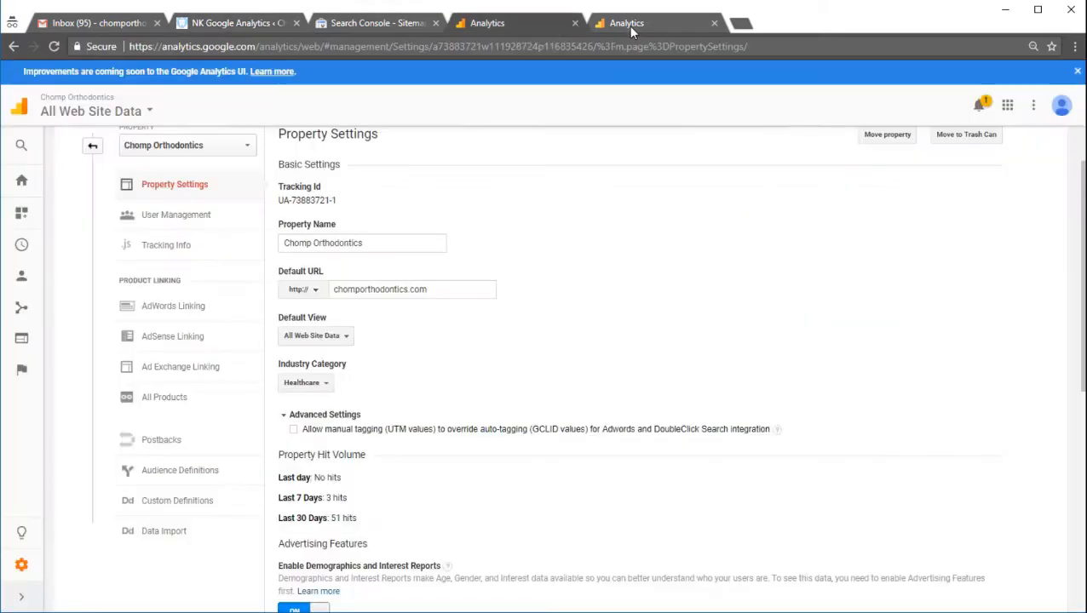
double_click(311, 200)
left_click_drag(339, 201, 286, 205)
left_click(237, 25)
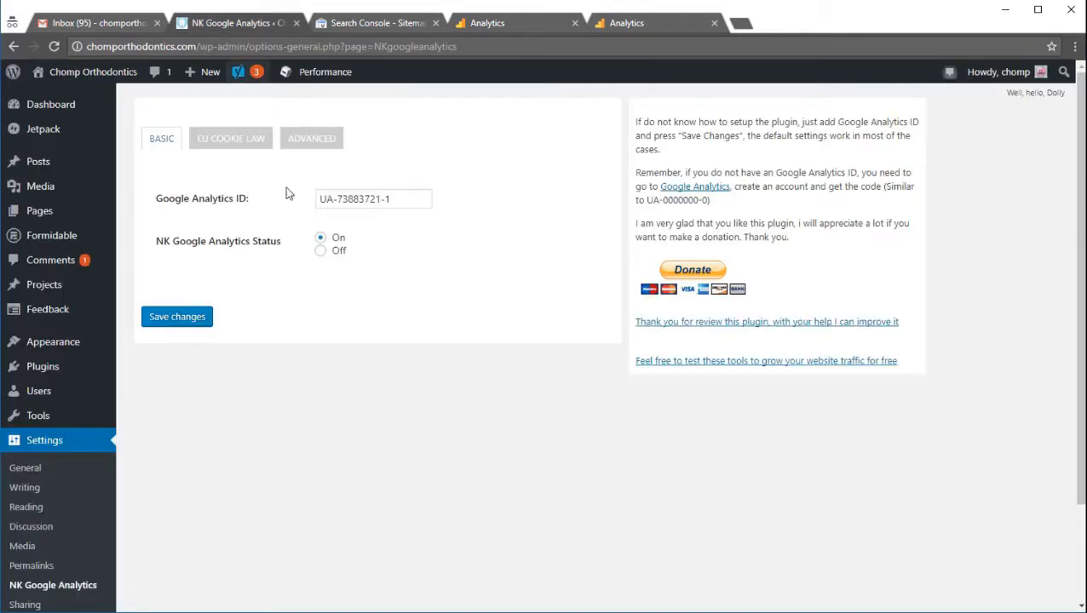
left_click_drag(395, 198, 298, 207)
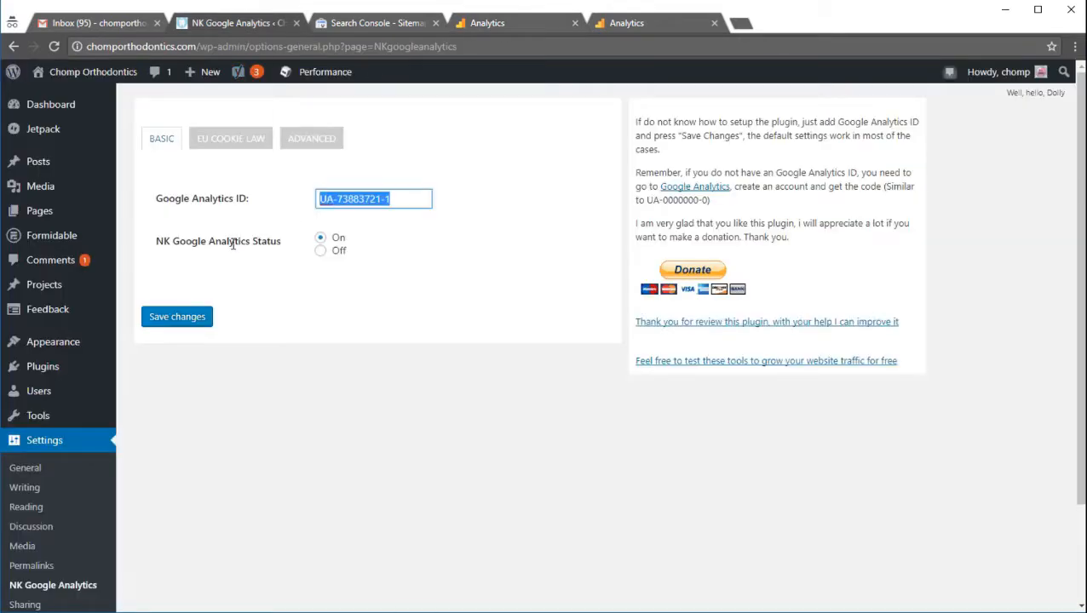
Review the plugin's advanced options, from the Google Analytics type through the tracking code location to the custom tracking code
left_click(297, 143)
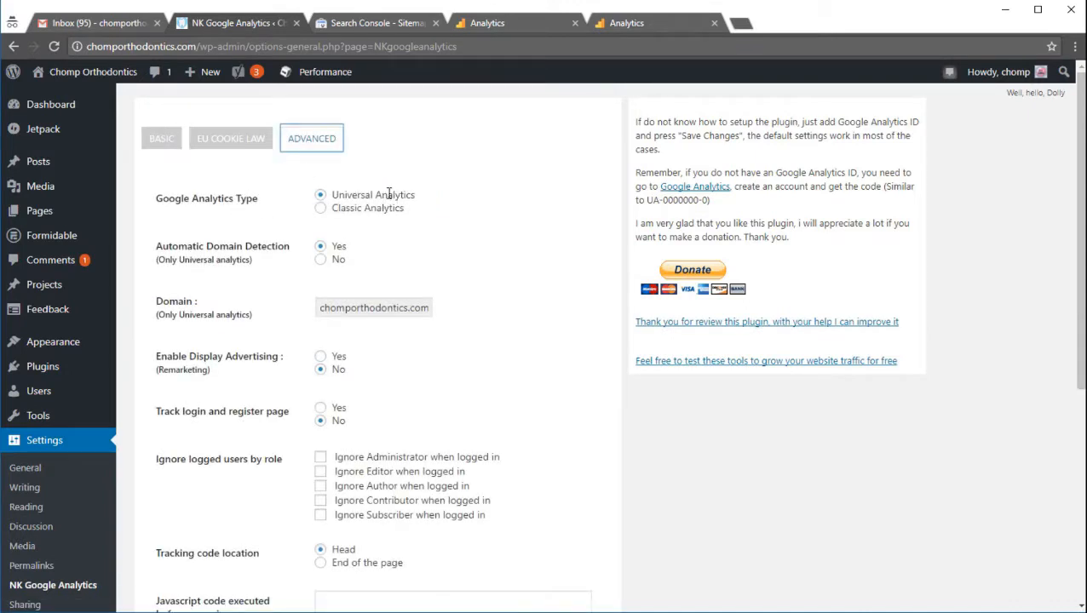
scroll(233, 268, "down", 2)
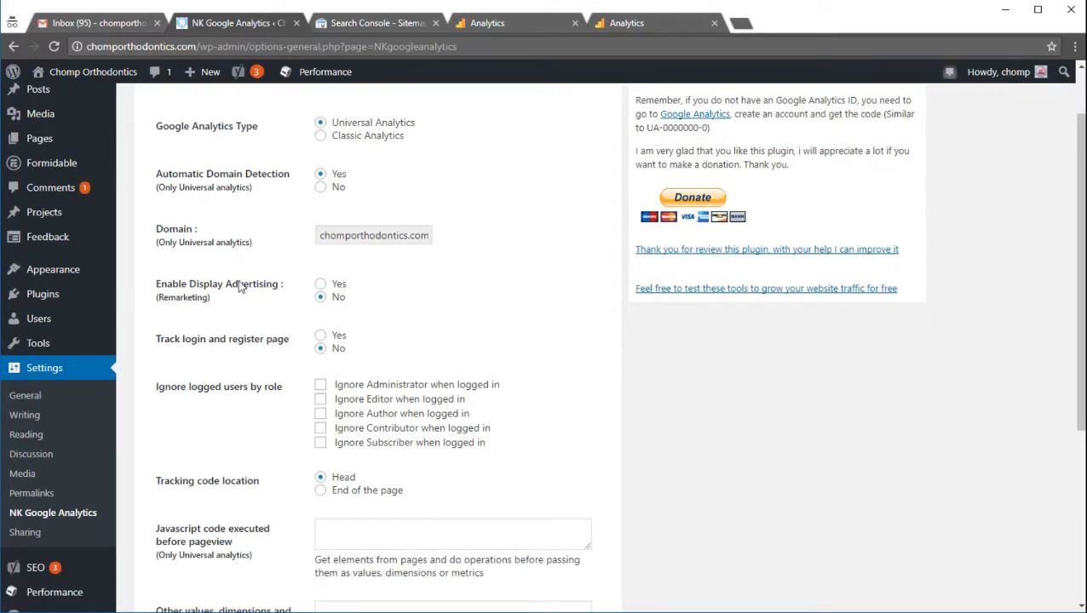
scroll(277, 339, "down", 5)
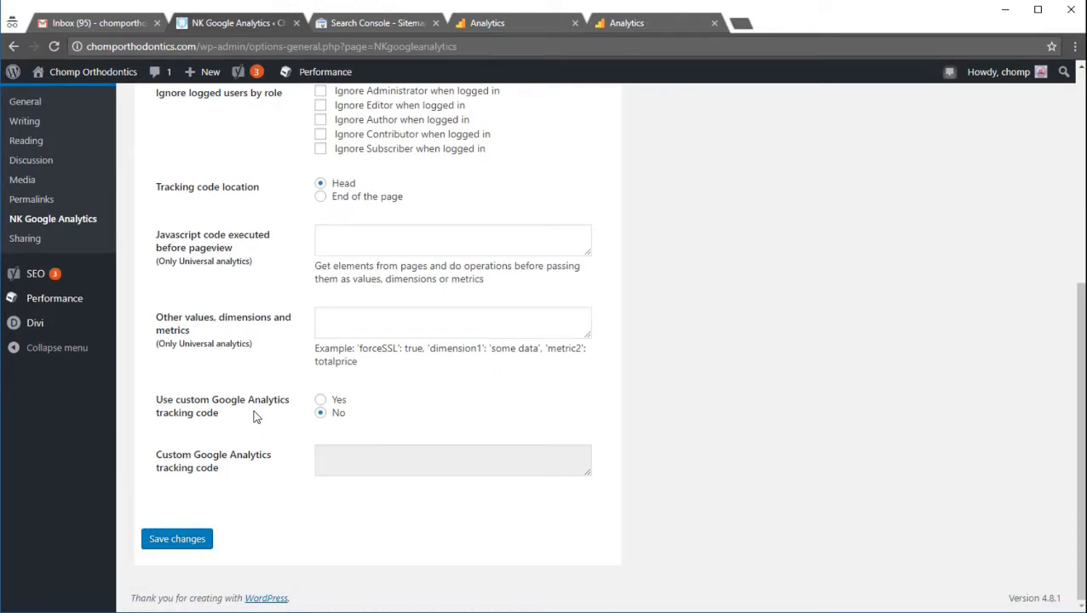
scroll(252, 376, "up", 6)
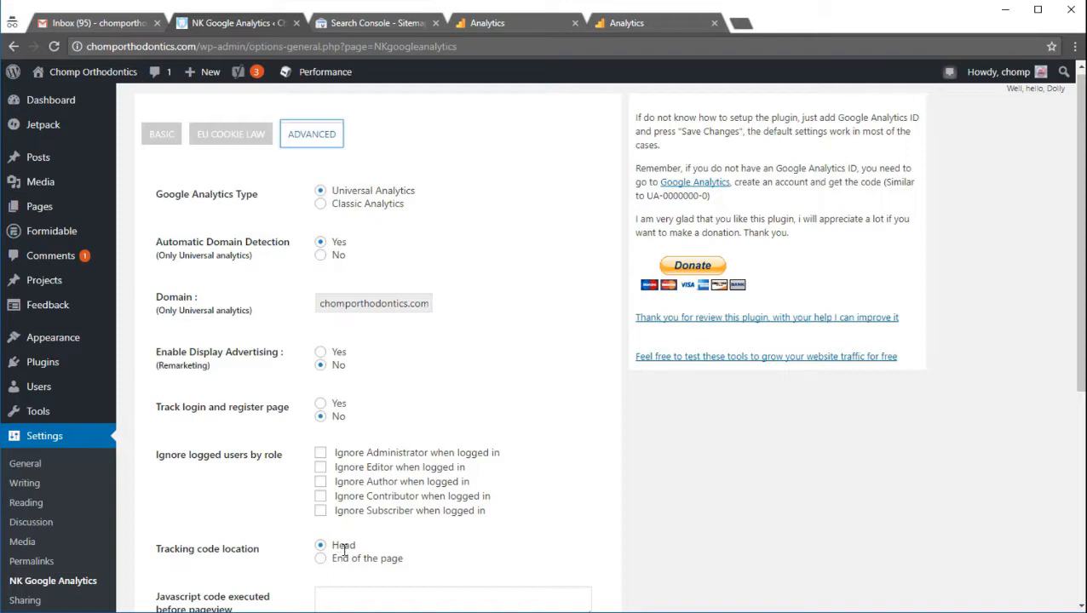
left_click_drag(333, 558, 387, 556)
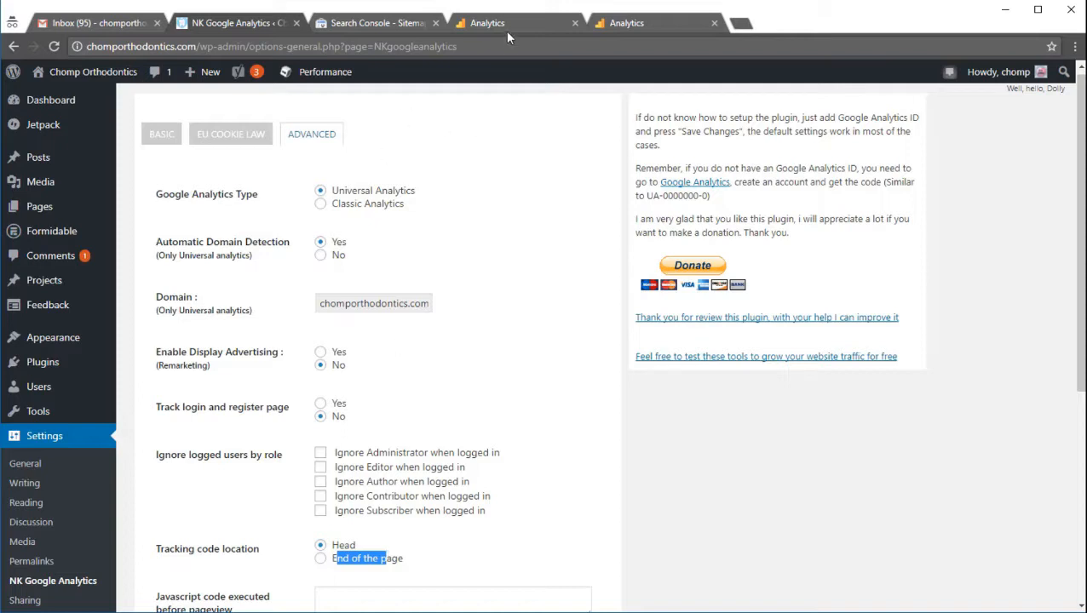
left_click(185, 146)
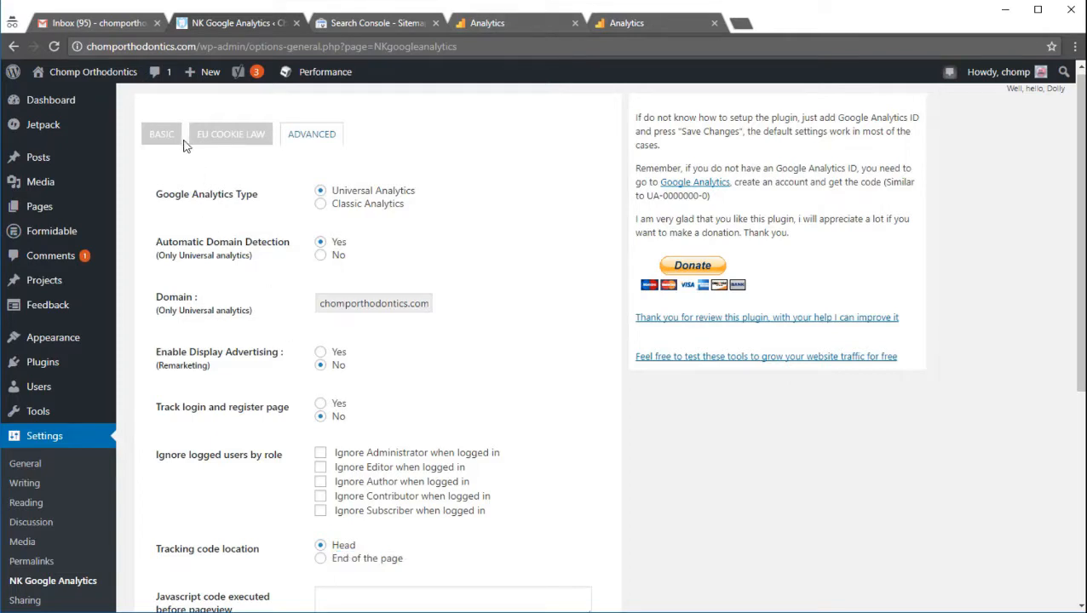
In Google Analytics, open the property's tracking code page, send test traffic to the website, and close the test window
left_click(505, 26)
scroll(471, 258, "up", 1)
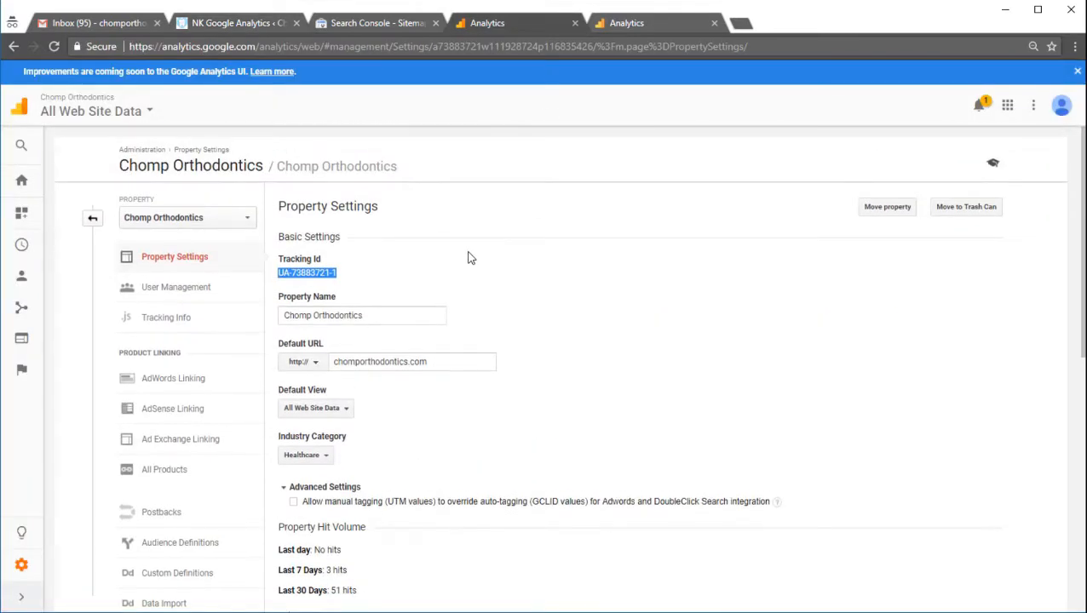
left_click(171, 318)
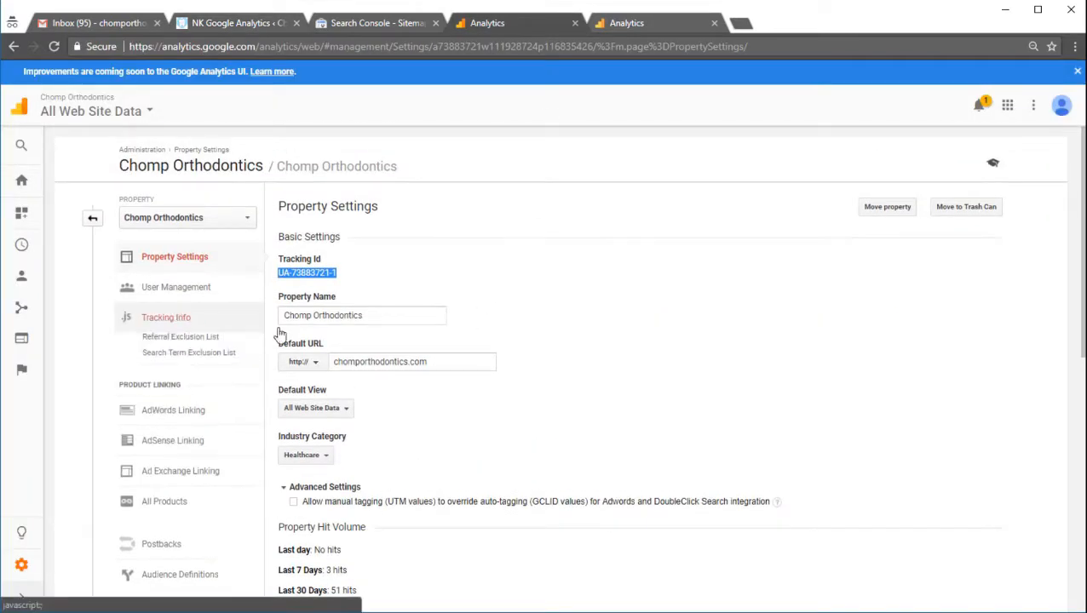
left_click(192, 342)
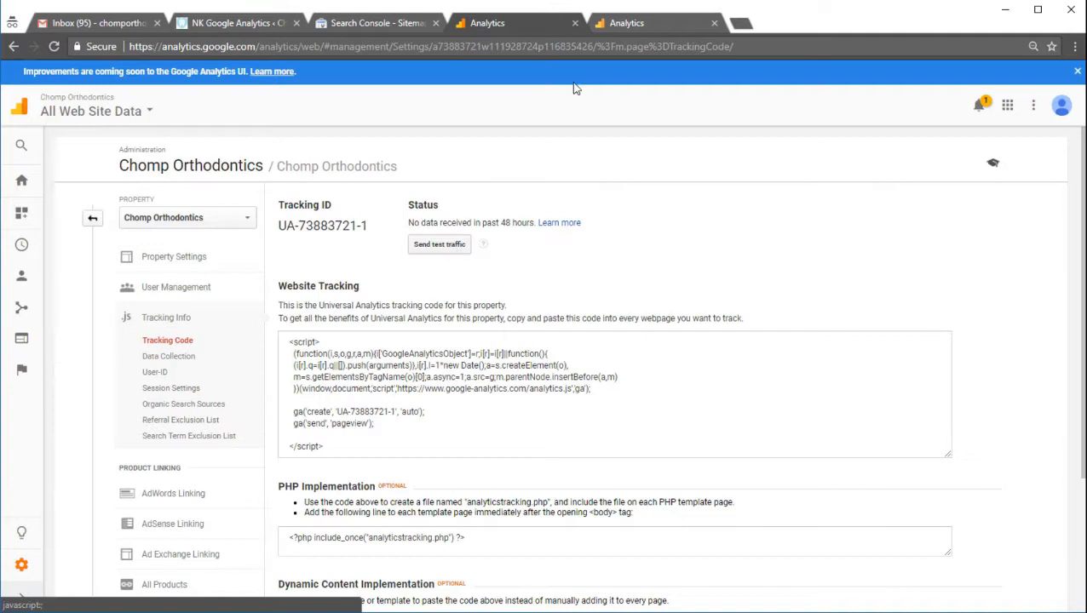
left_click(460, 244)
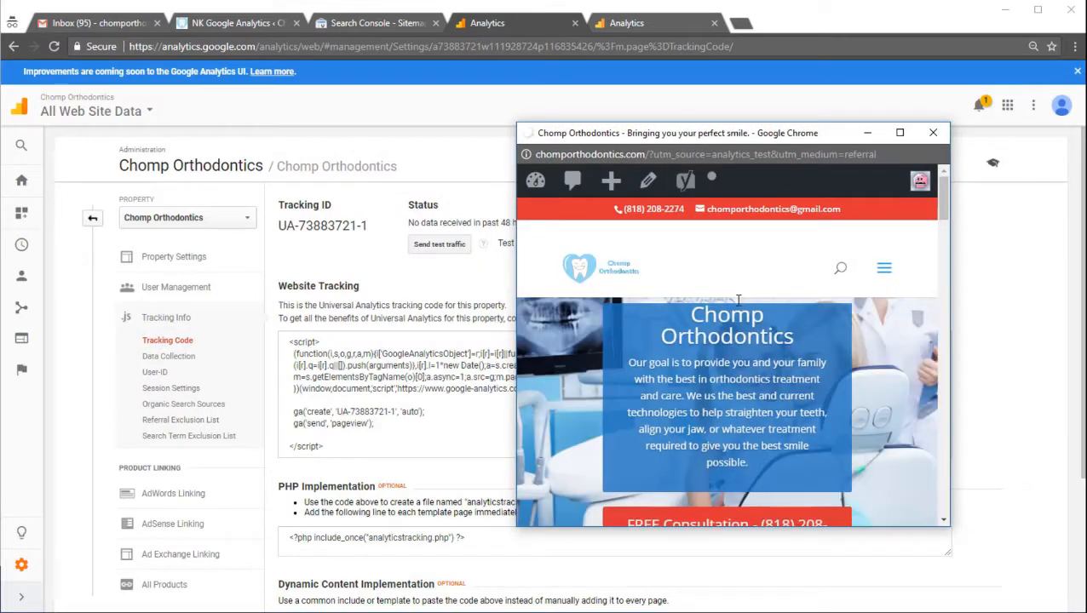
left_click_drag(746, 134, 877, 124)
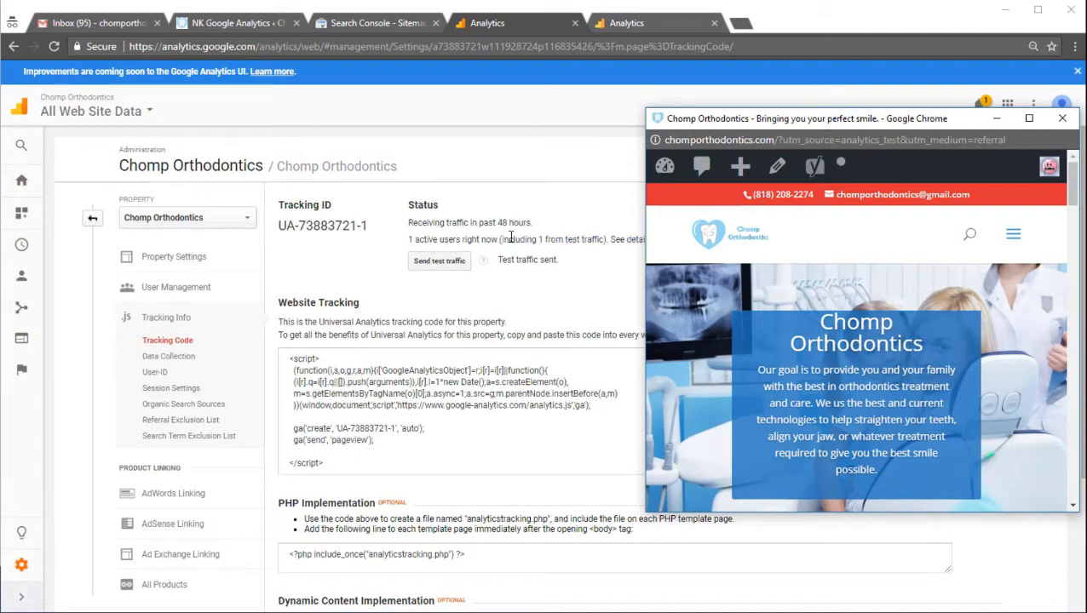
left_click(1062, 119)
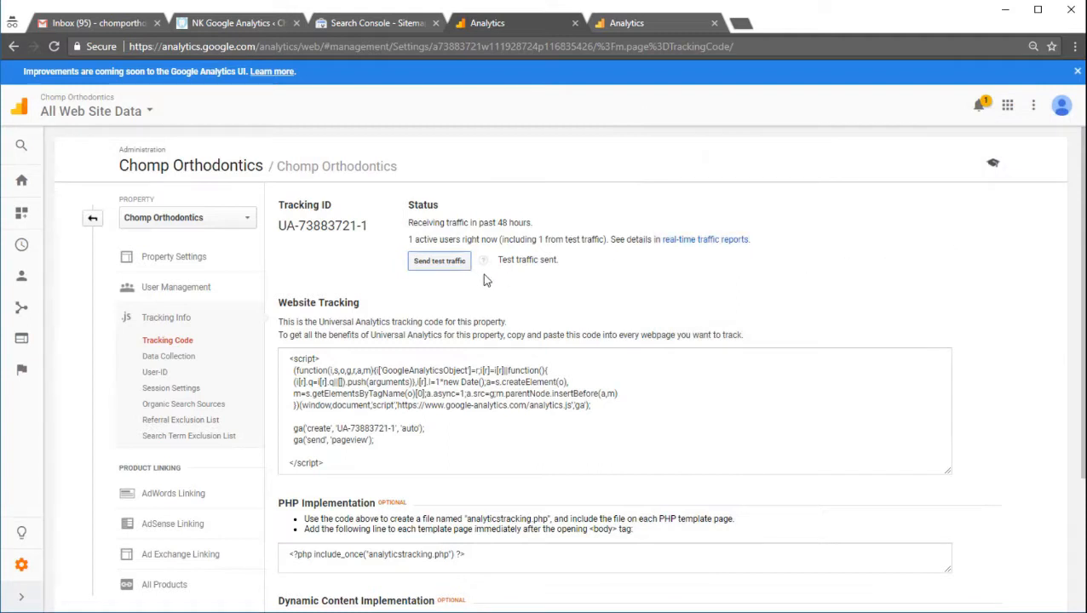
Examine the real-time Overview report with its top locations map, and open the real-time Traffic Sources report
left_click(24, 247)
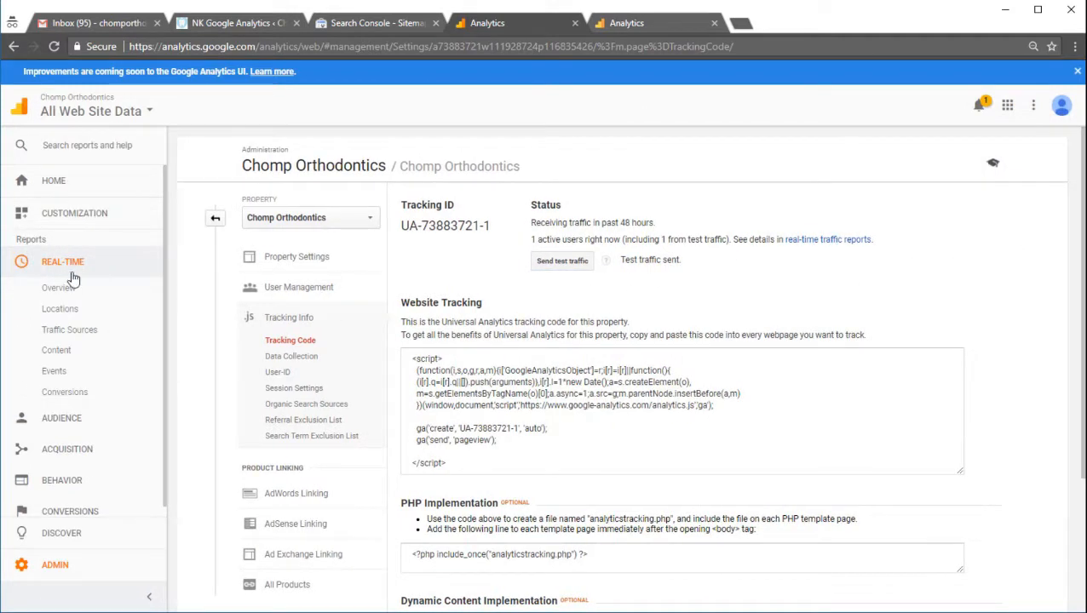
left_click(57, 287)
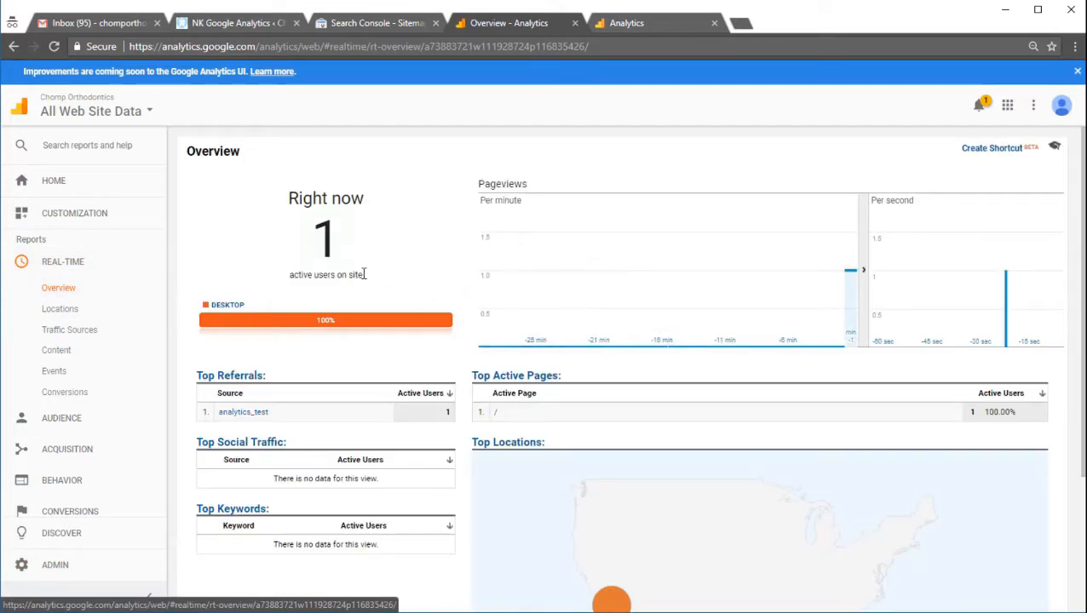
scroll(393, 376, "down", 2)
mouse_move(603, 462)
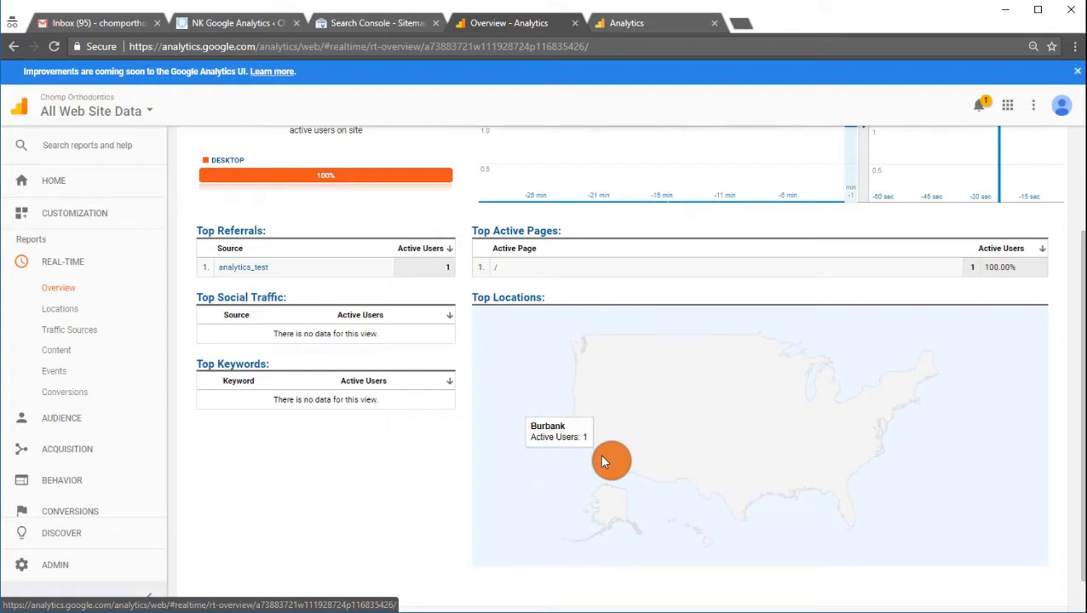
scroll(283, 345, "up", 2)
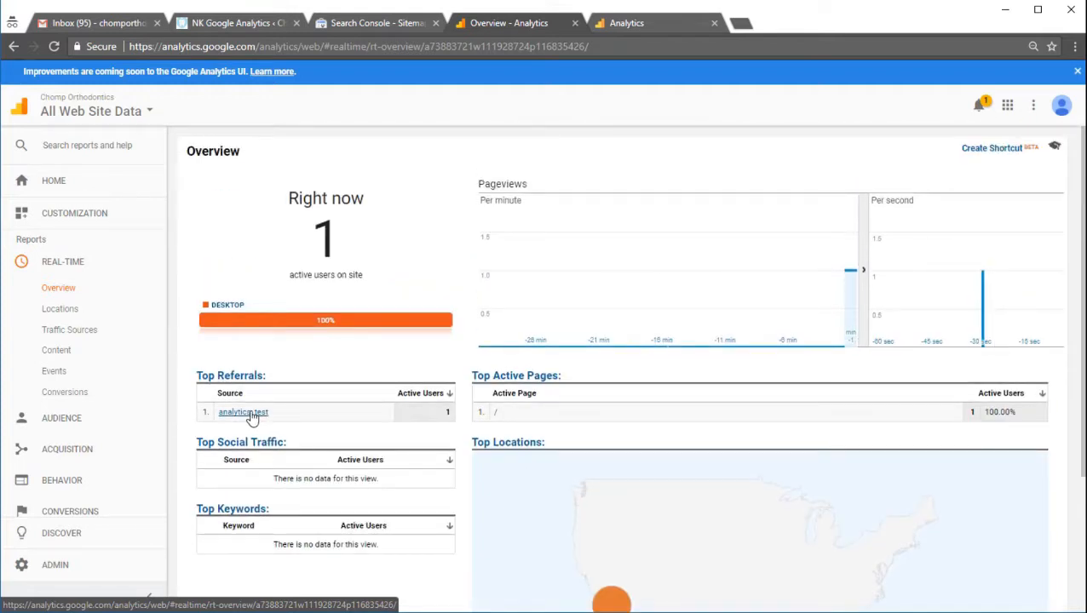
left_click(68, 329)
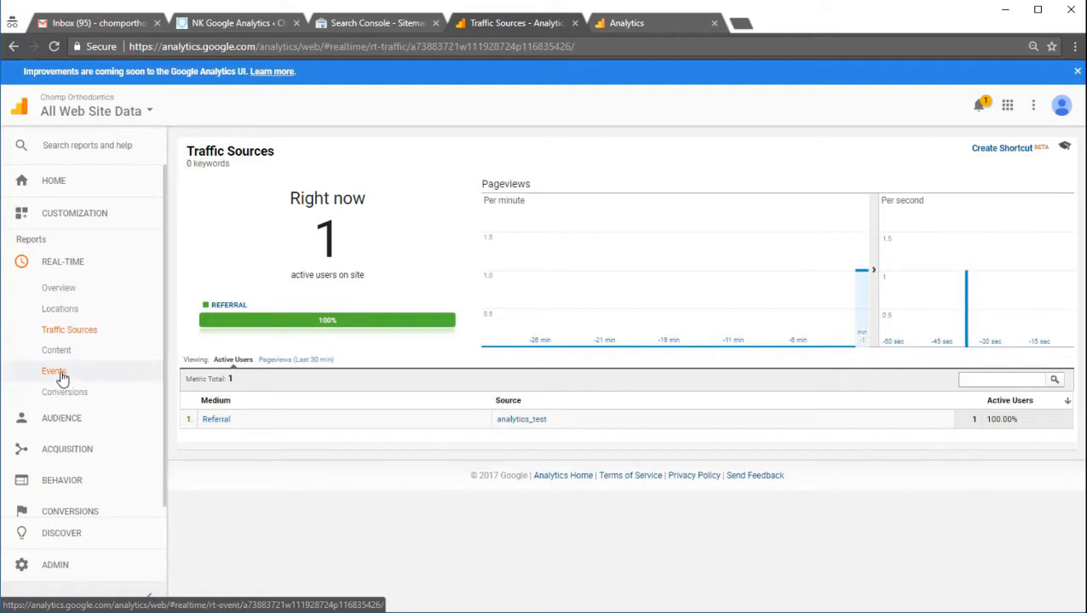
Look through the Demographics and Interests report groups in the Audience section
left_click(64, 417)
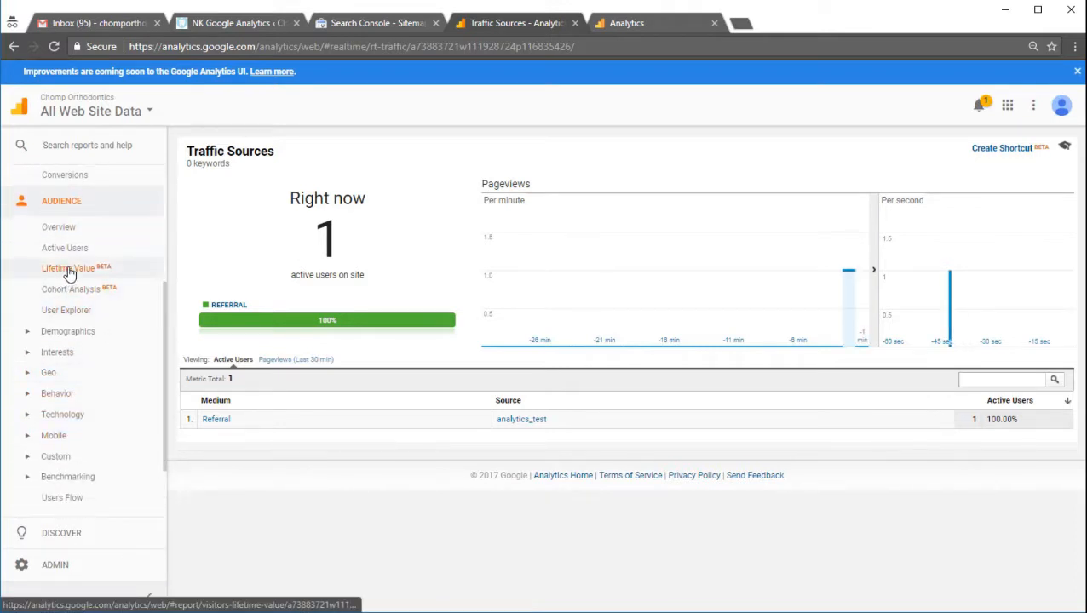
left_click(68, 331)
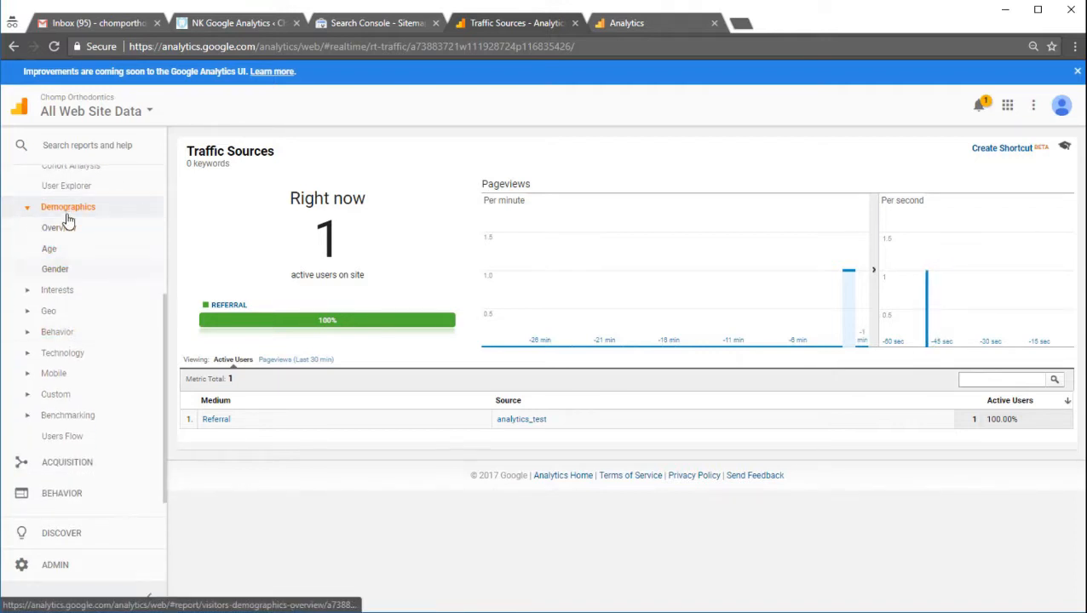
left_click(59, 290)
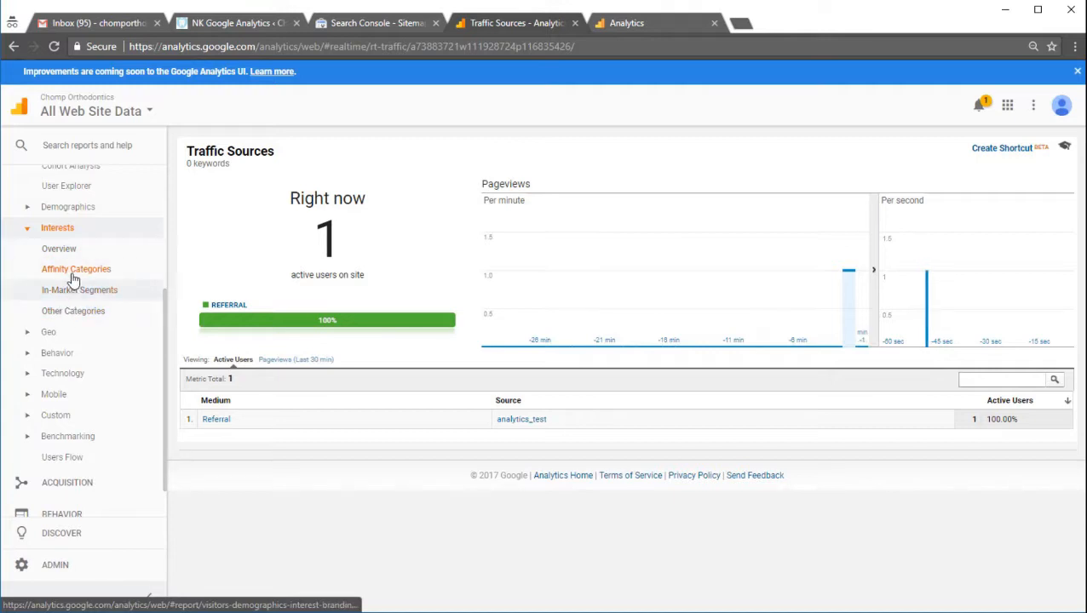
left_click(61, 207)
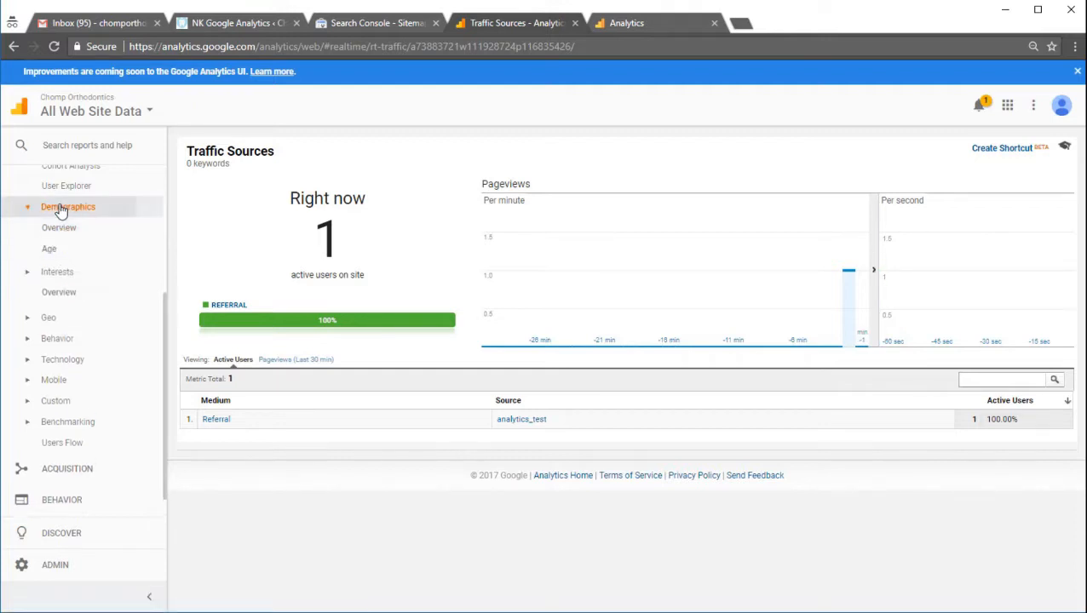
Open the Audience Geo Location report, drill down to the United States and California, and examine the users by city
left_click(51, 314)
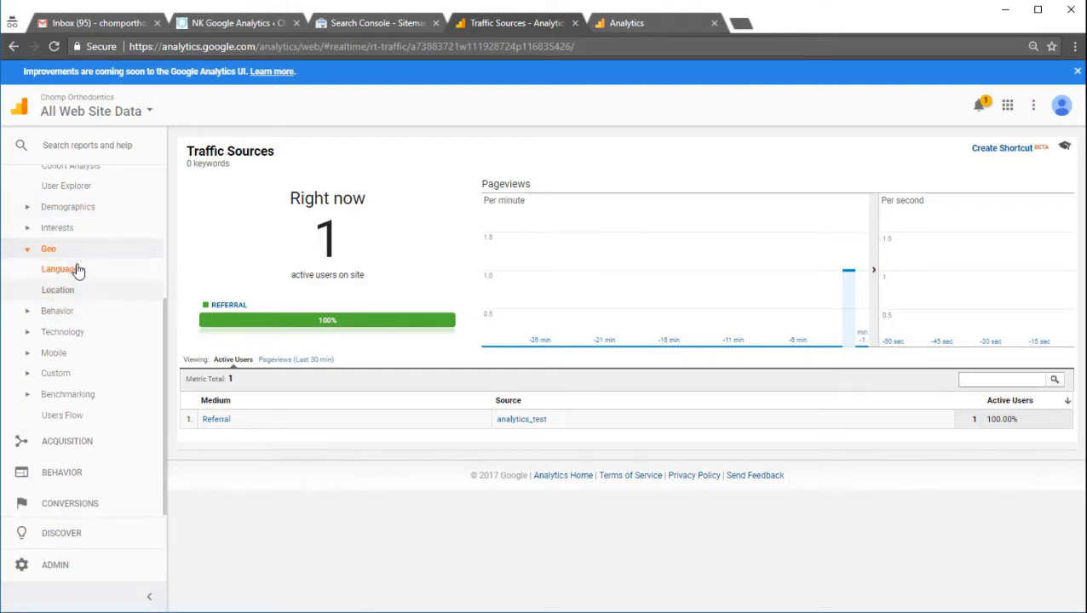
left_click(58, 289)
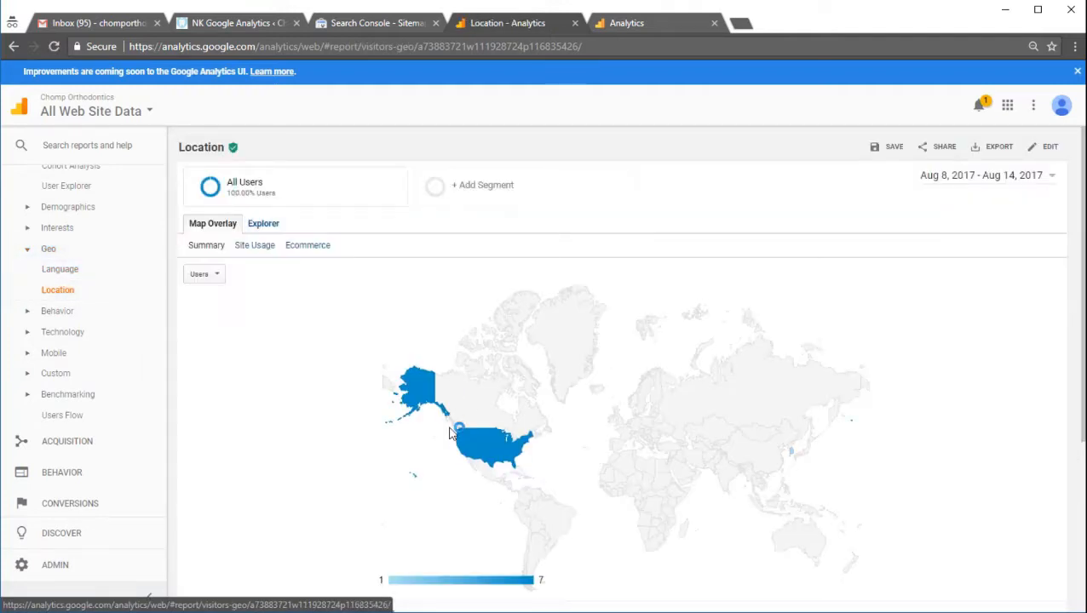
scroll(451, 434, "down", 3)
left_click(242, 496)
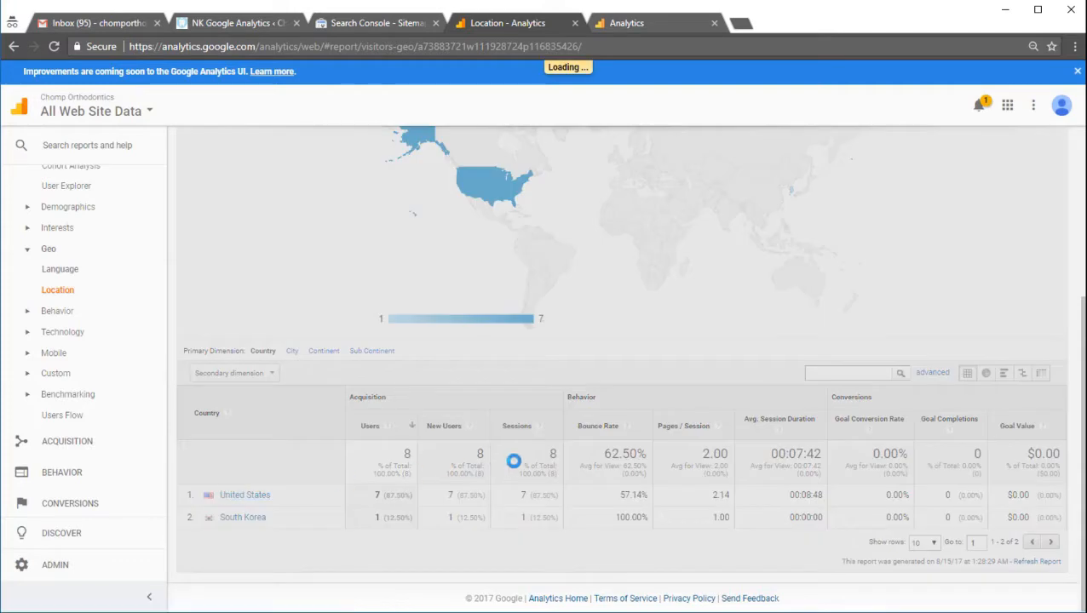
scroll(332, 405, "down", 3)
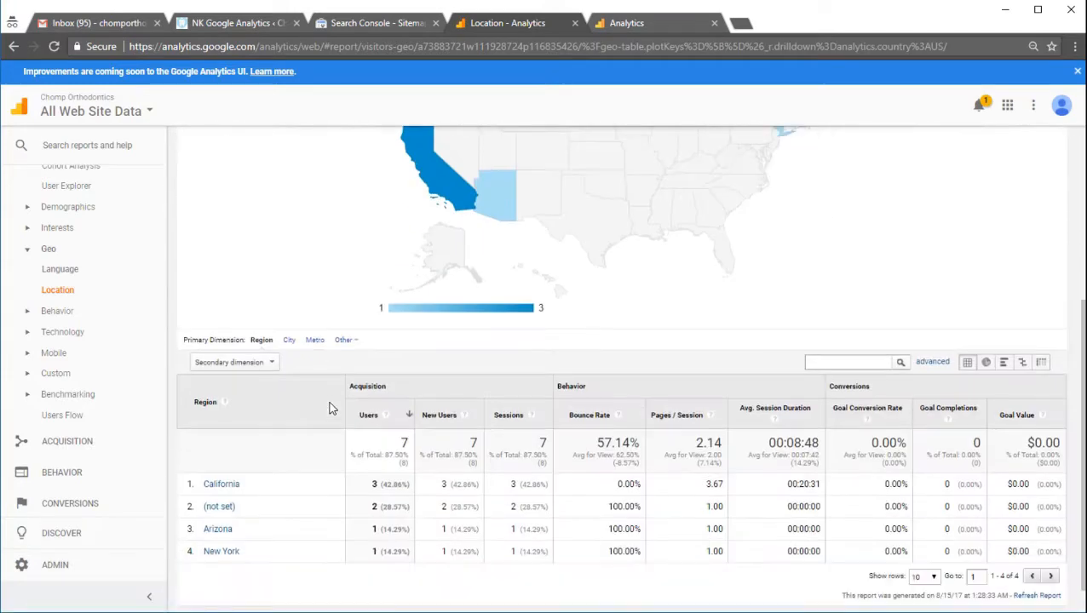
left_click(214, 484)
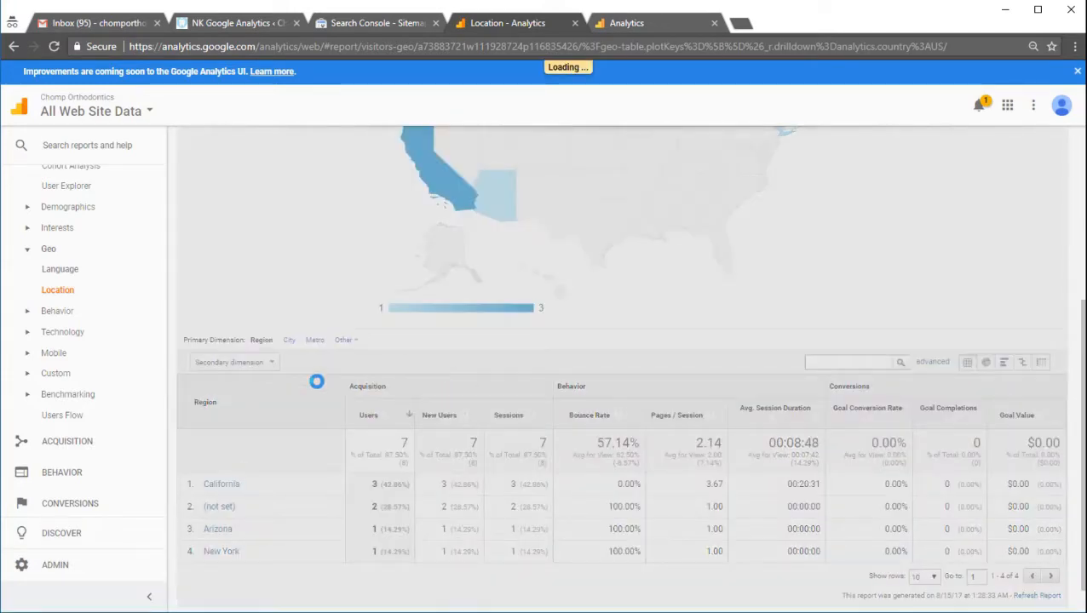
scroll(318, 387, "down", 5)
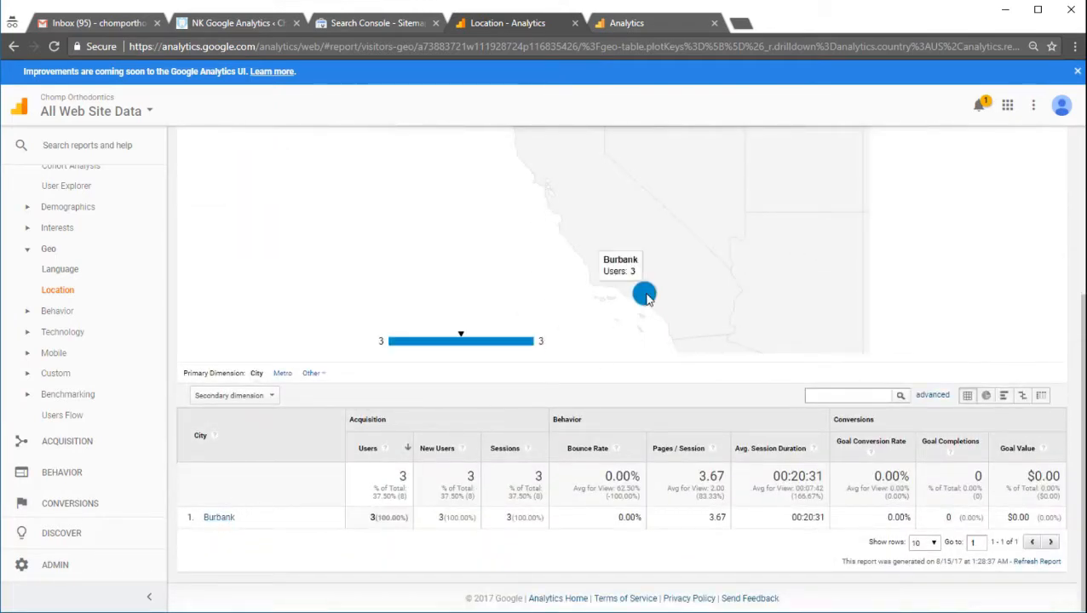
scroll(879, 238, "up", 3)
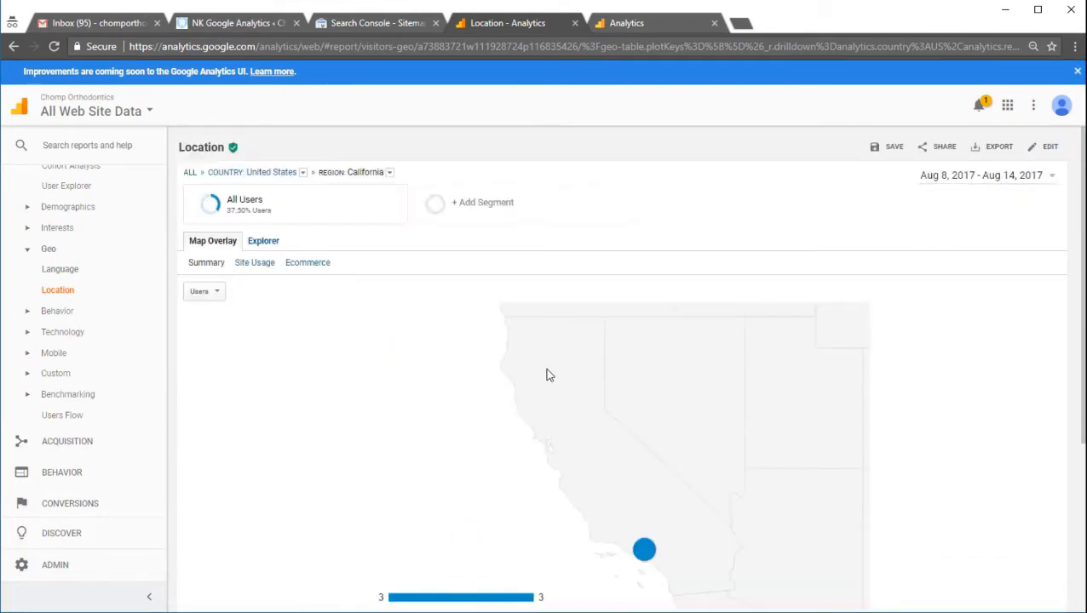
scroll(1024, 140, "down", 1)
scroll(1013, 140, "up", 1)
Set the Location report's date range to Jun 1, 2017 - Aug 14, 2017 and apply it
left_click(990, 178)
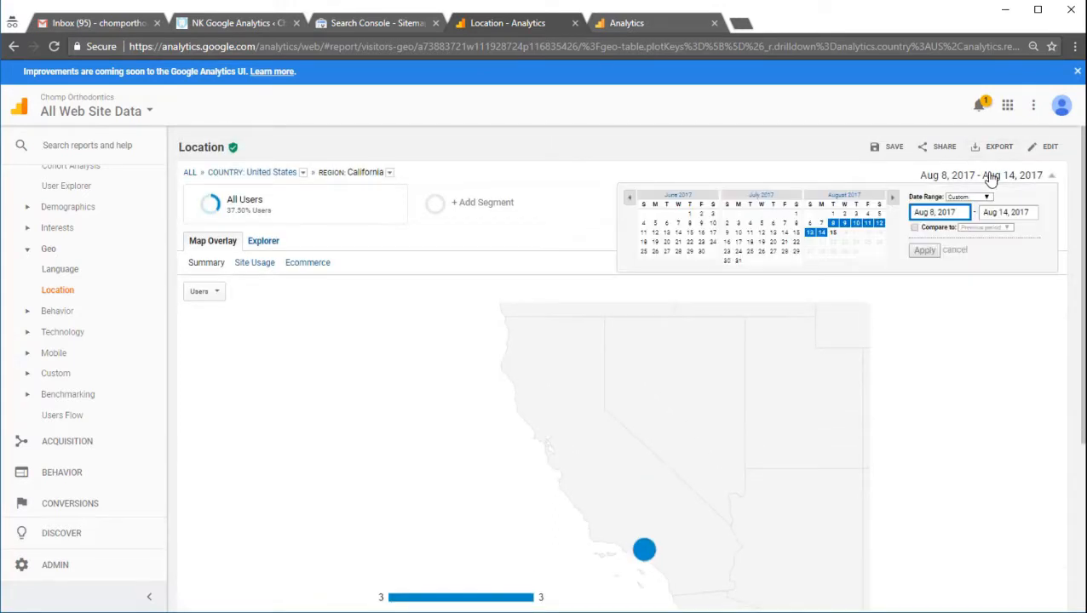
left_click(688, 214)
left_click(923, 250)
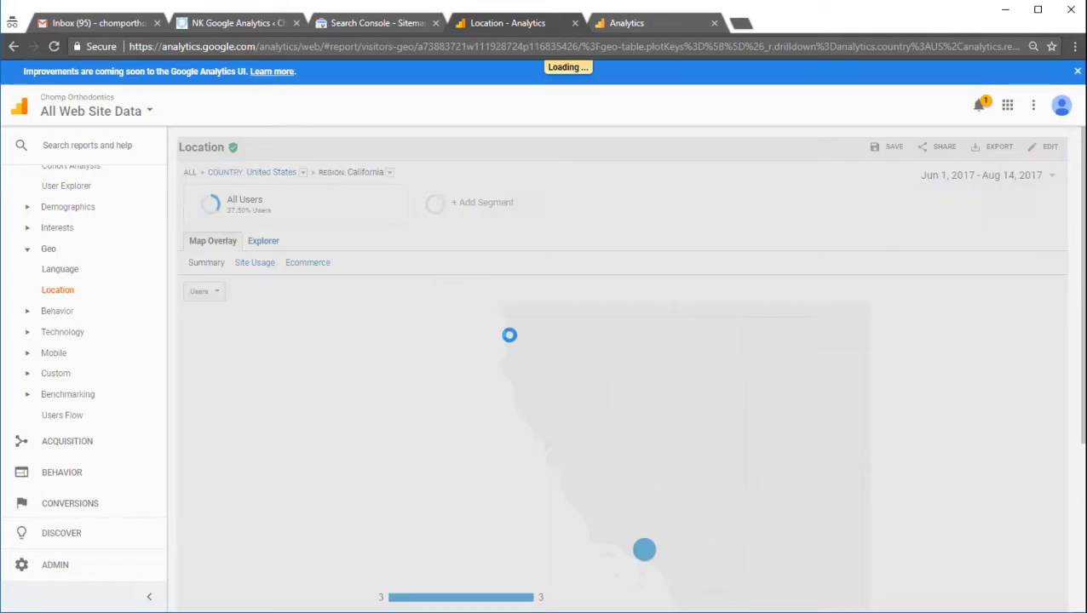
Drill down to Los Angeles in the California city table and examine its user and session figures
scroll(420, 384, "down", 4)
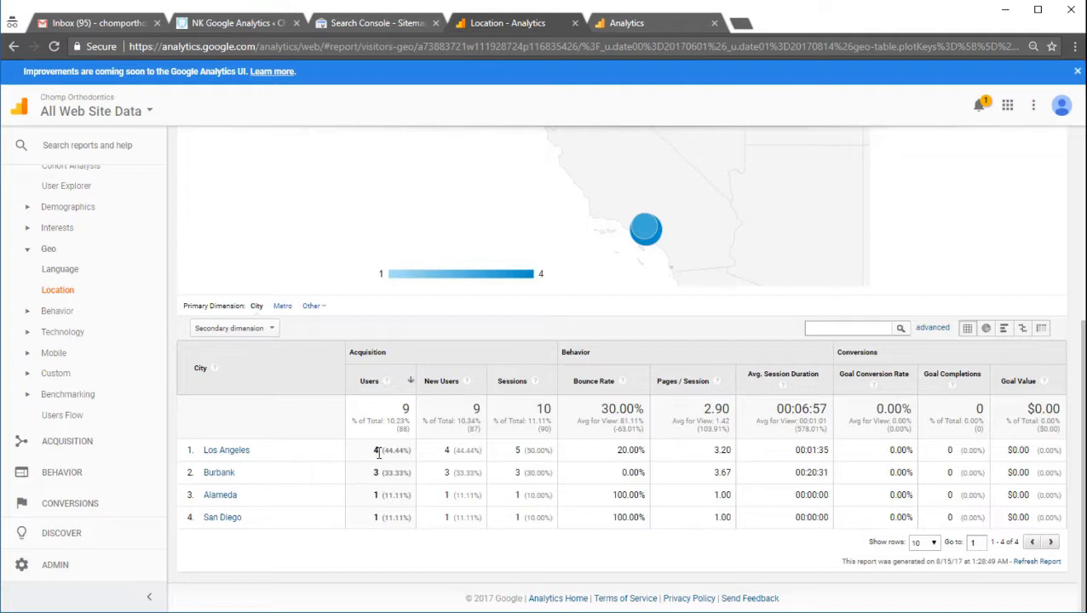
left_click(219, 456)
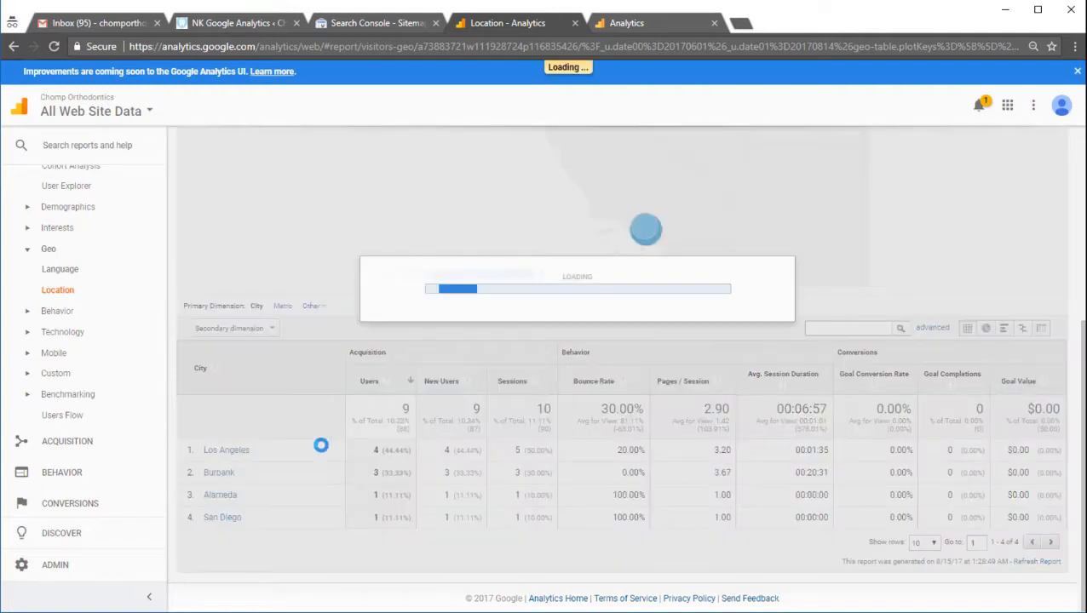
scroll(352, 469, "down", 3)
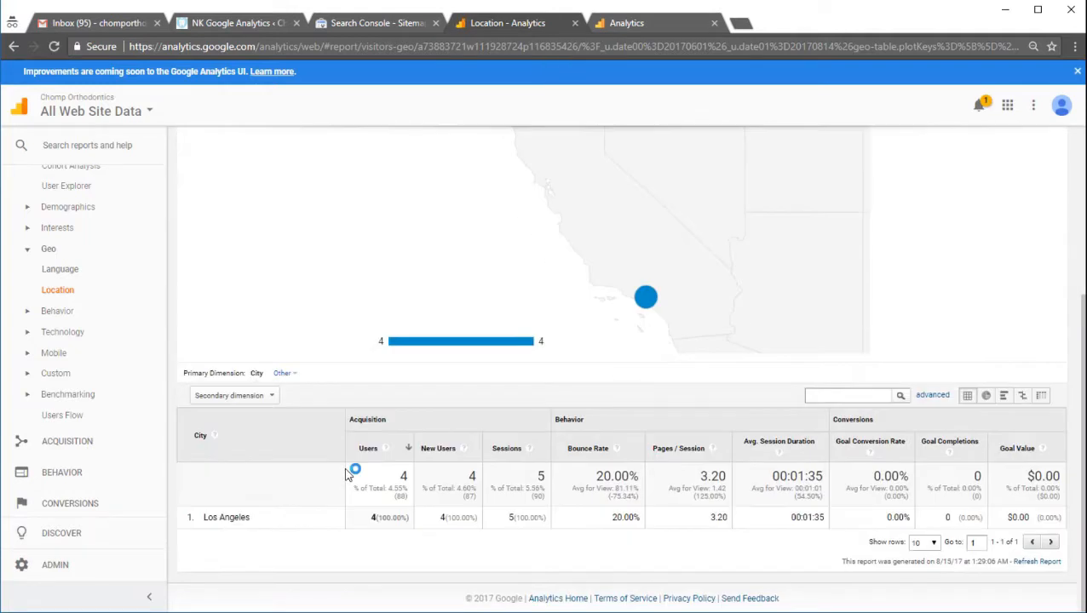
double_click(228, 520)
left_click(290, 518)
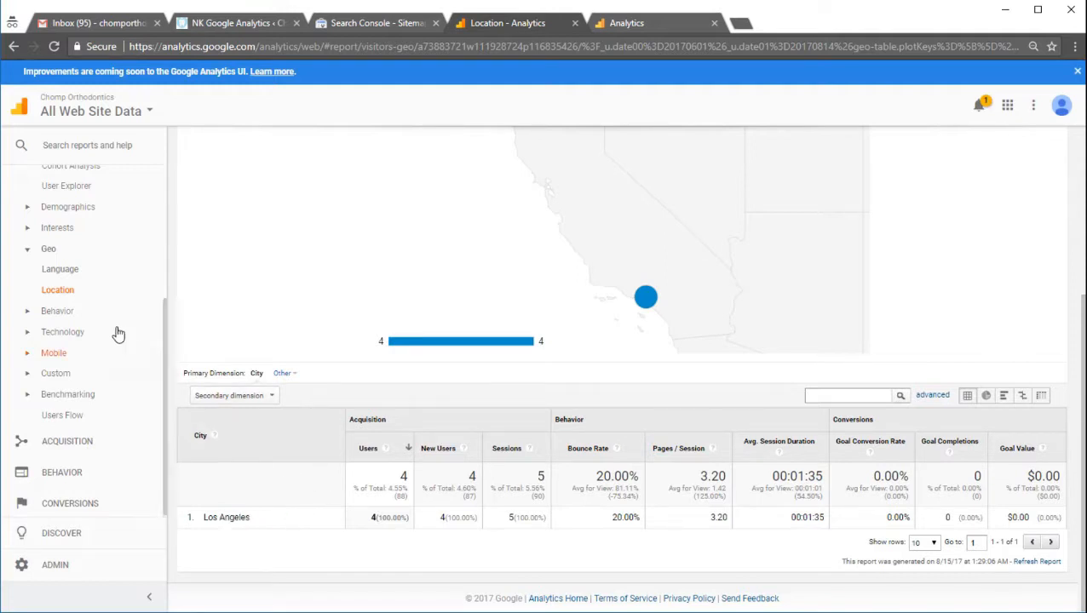
Open the Channels report under Acquisition All Traffic, drill down to the Referral channel, and examine its referring sources
left_click(46, 248)
left_click(82, 441)
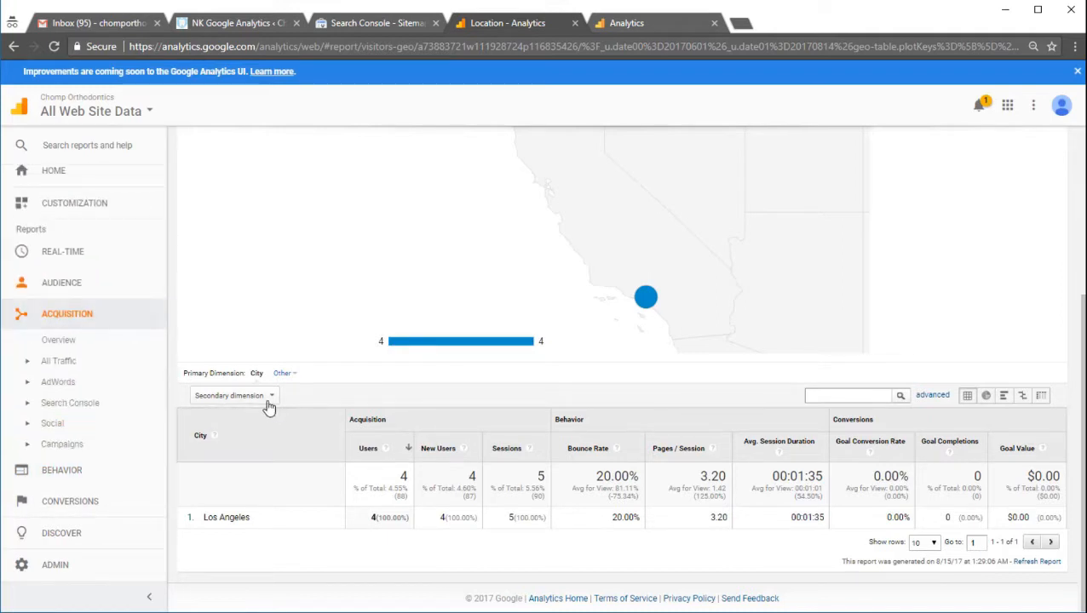
left_click(75, 367)
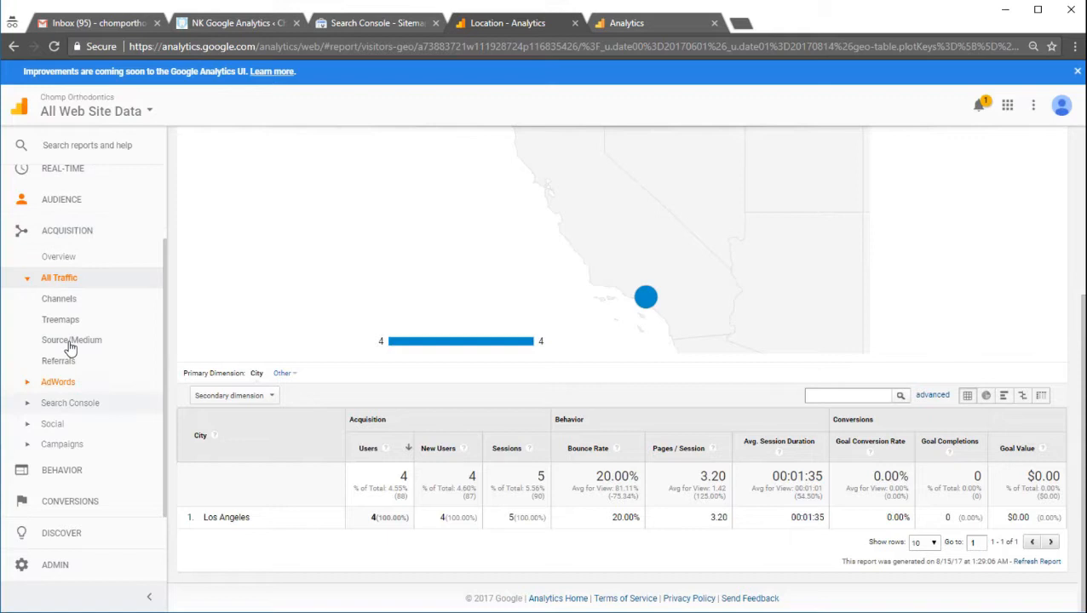
left_click(67, 298)
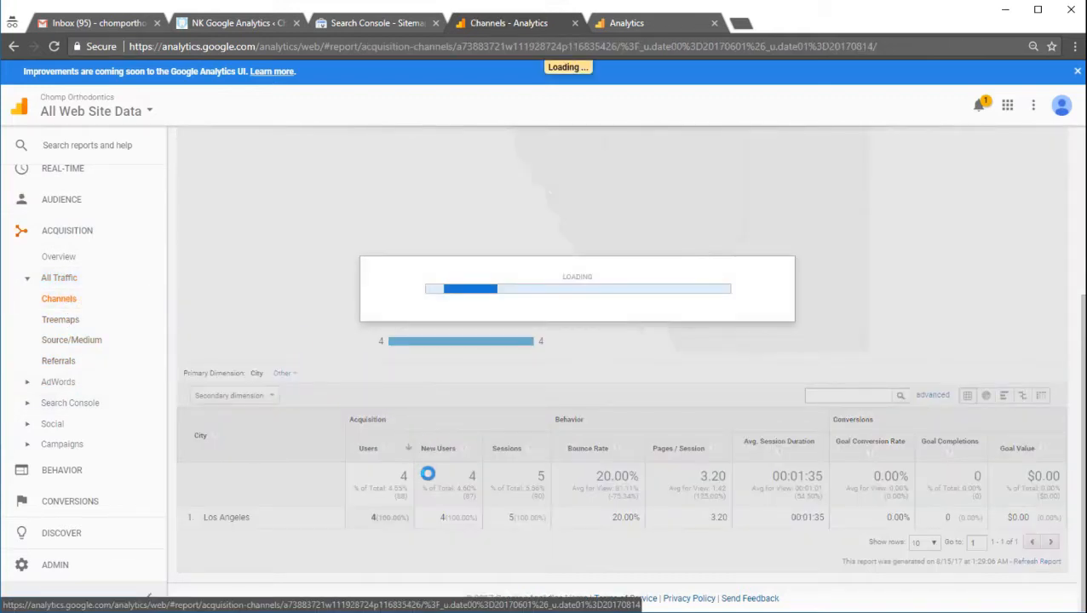
scroll(408, 451, "down", 2)
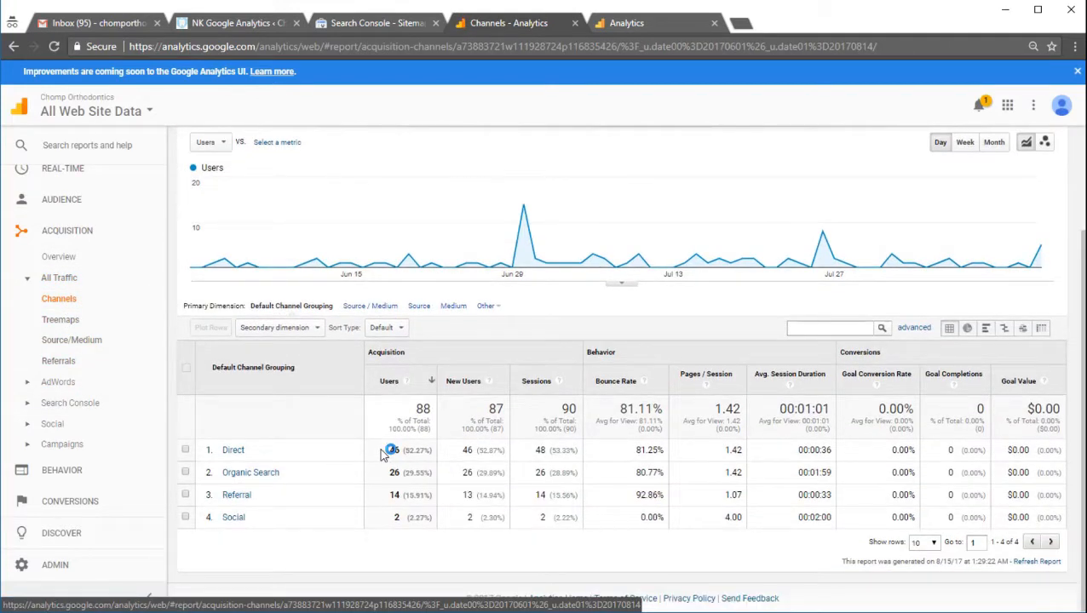
left_click(232, 496)
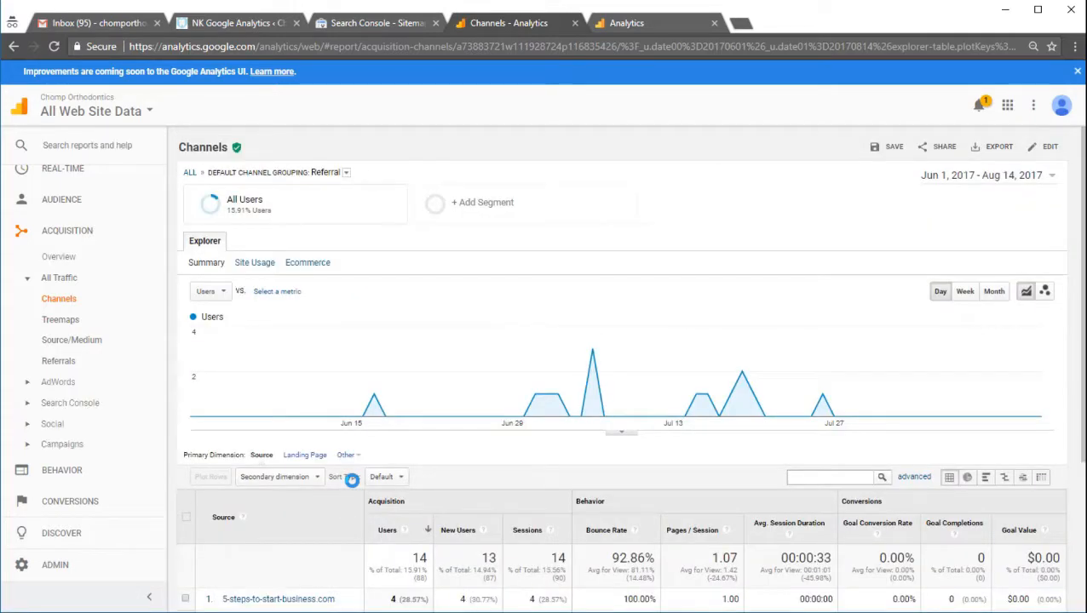
scroll(350, 482, "down", 3)
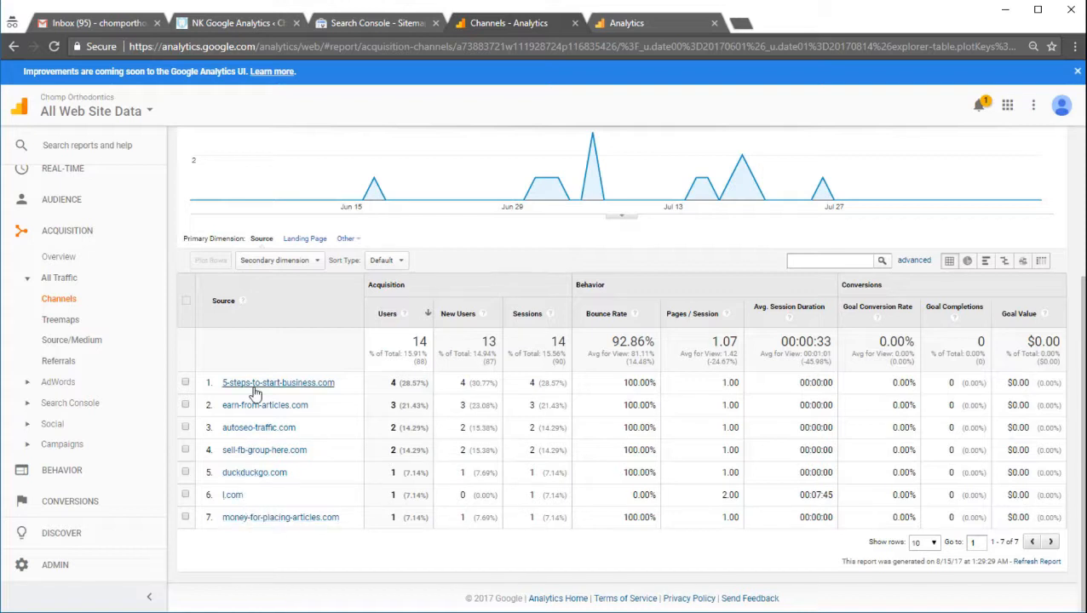
Return to the full channel list, drill down to Organic Search, and examine its users by month and its keywords
left_click(71, 340)
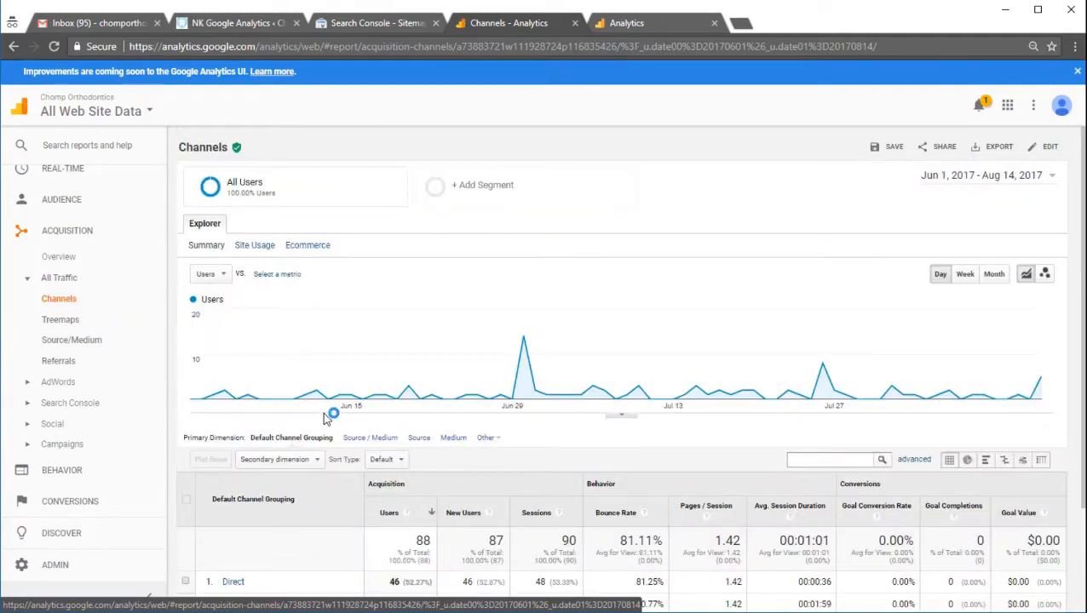
scroll(271, 568, "down", 3)
left_click(238, 473)
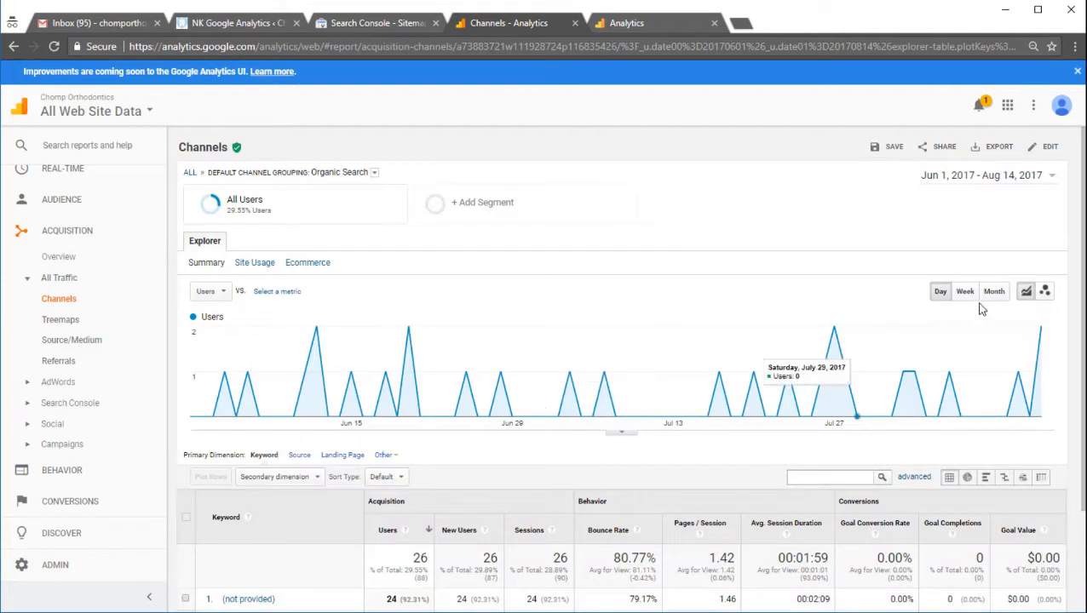
left_click(988, 294)
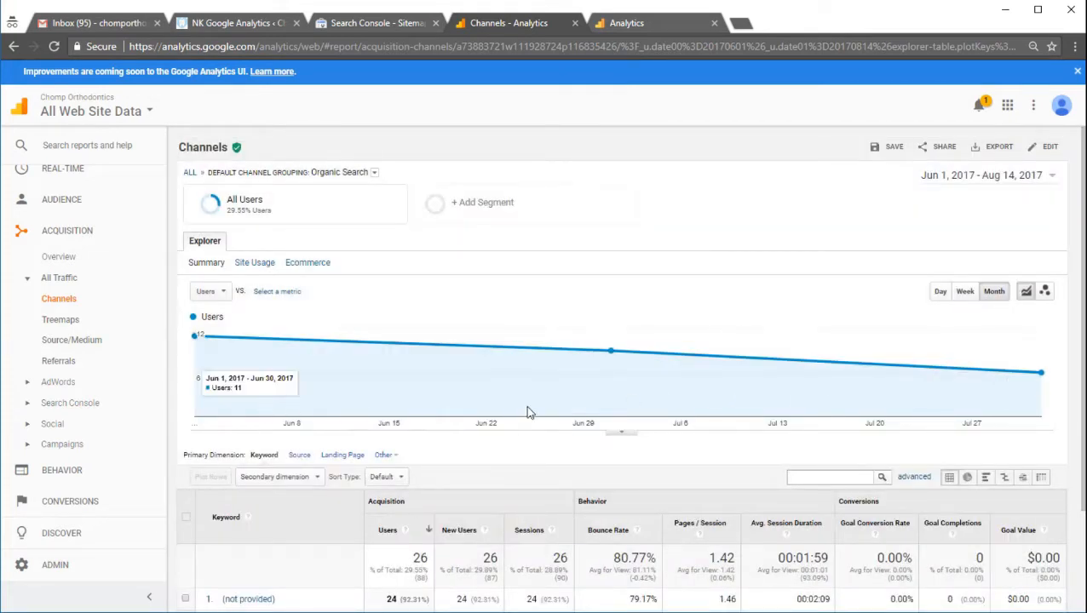
scroll(538, 424, "down", 2)
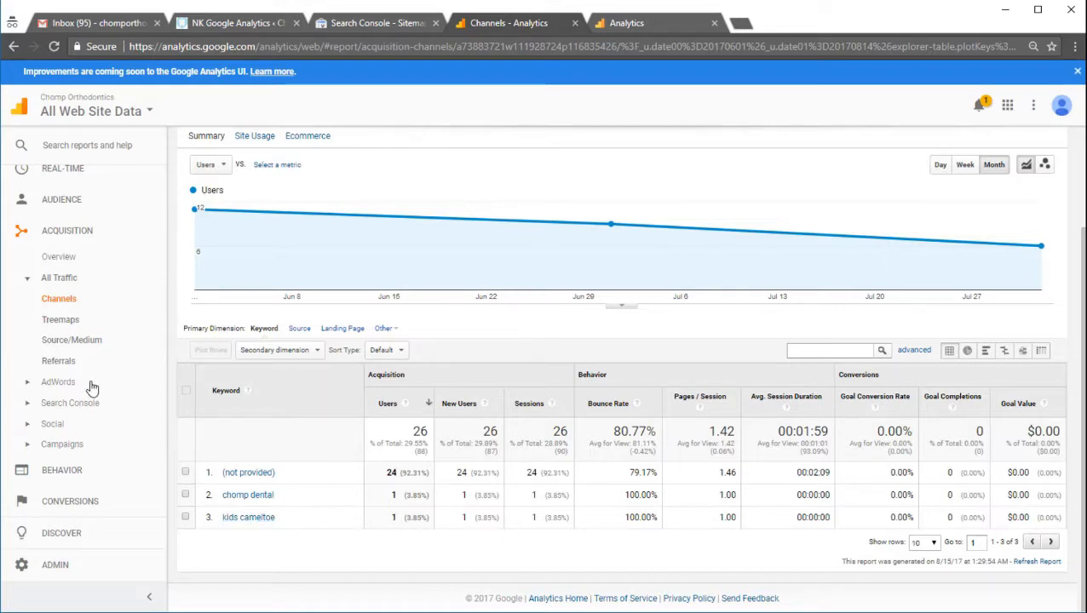
Look through the Campaigns report group in Acquisition, and open the All Pages report under Behavior Site Content
left_click(66, 279)
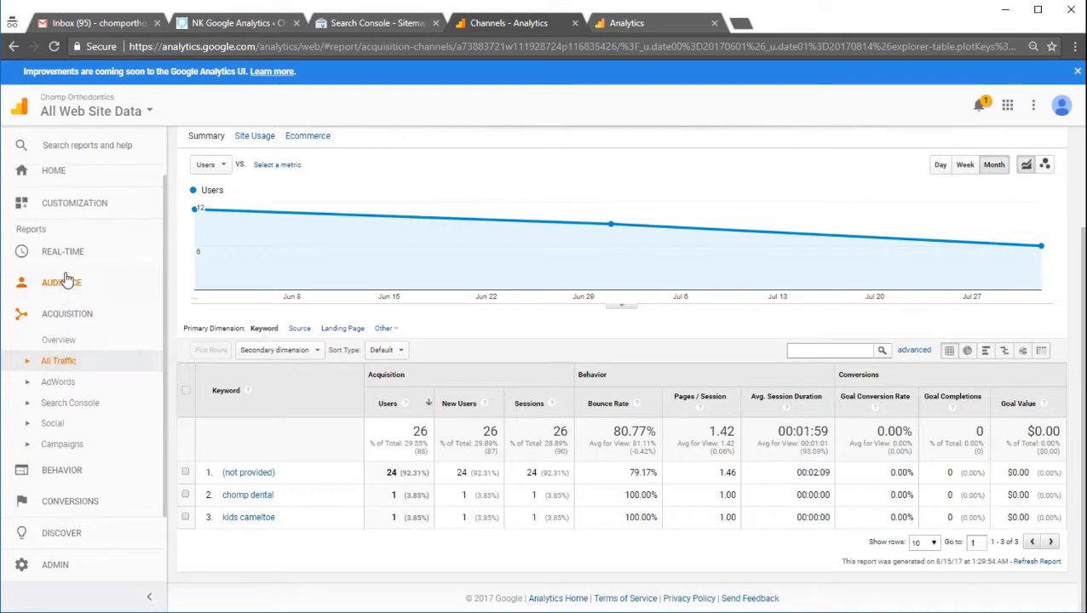
left_click(58, 443)
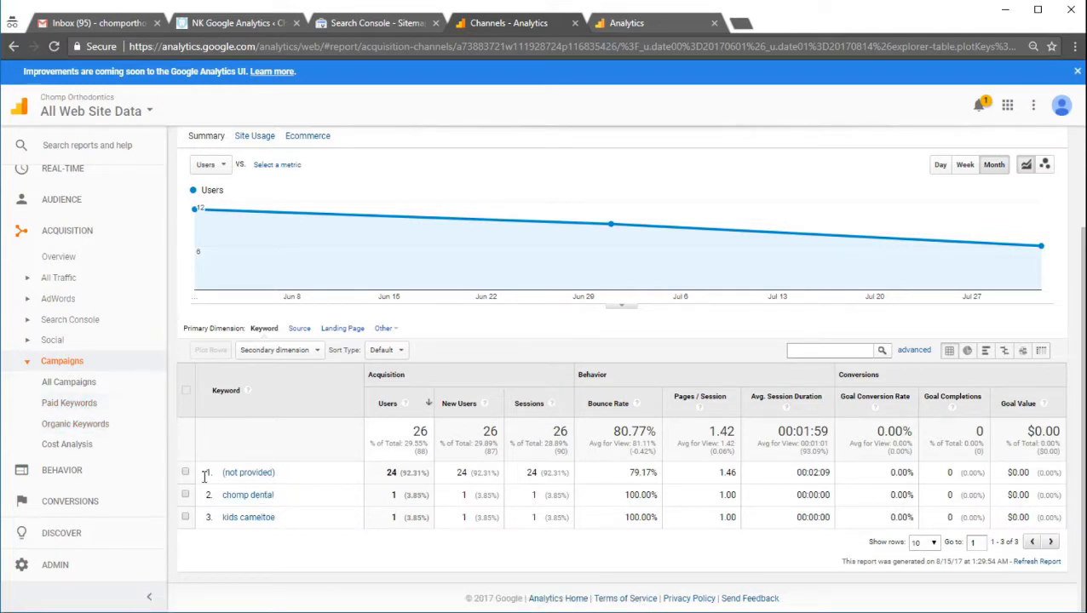
left_click(71, 470)
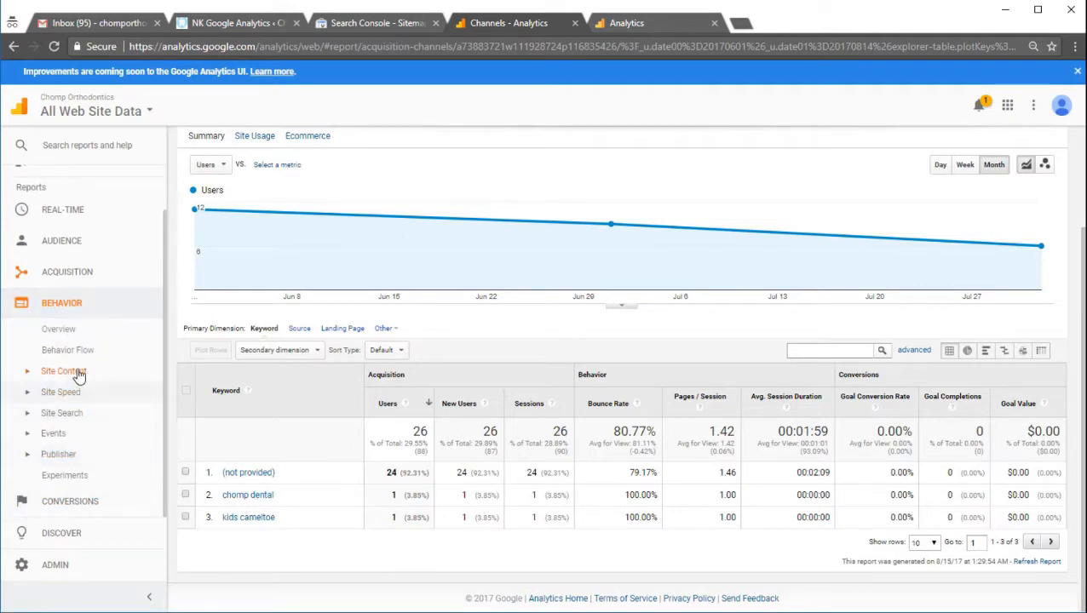
left_click(78, 376)
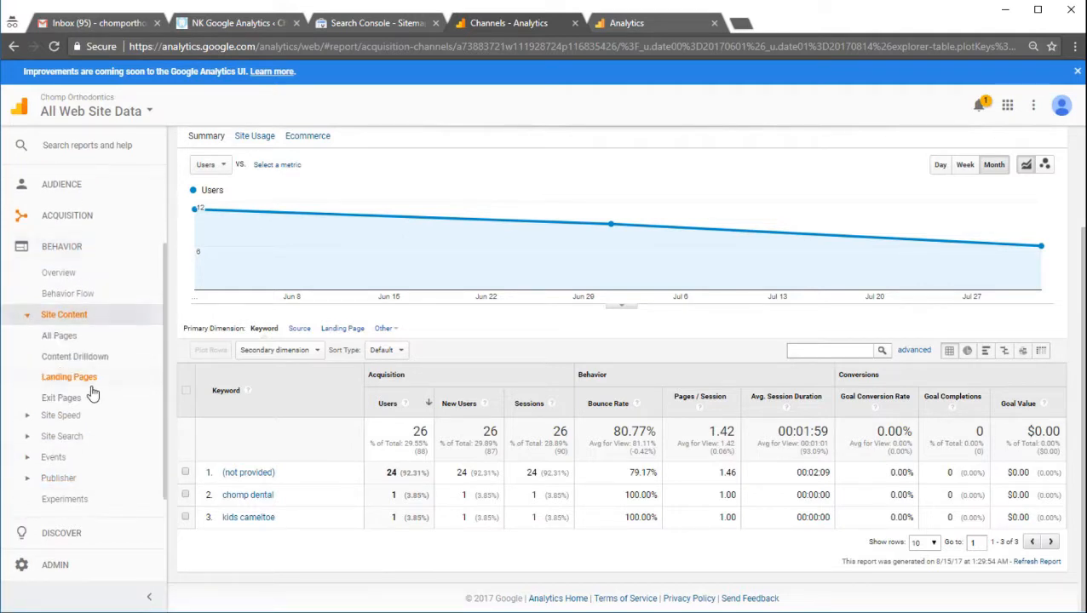
left_click(70, 337)
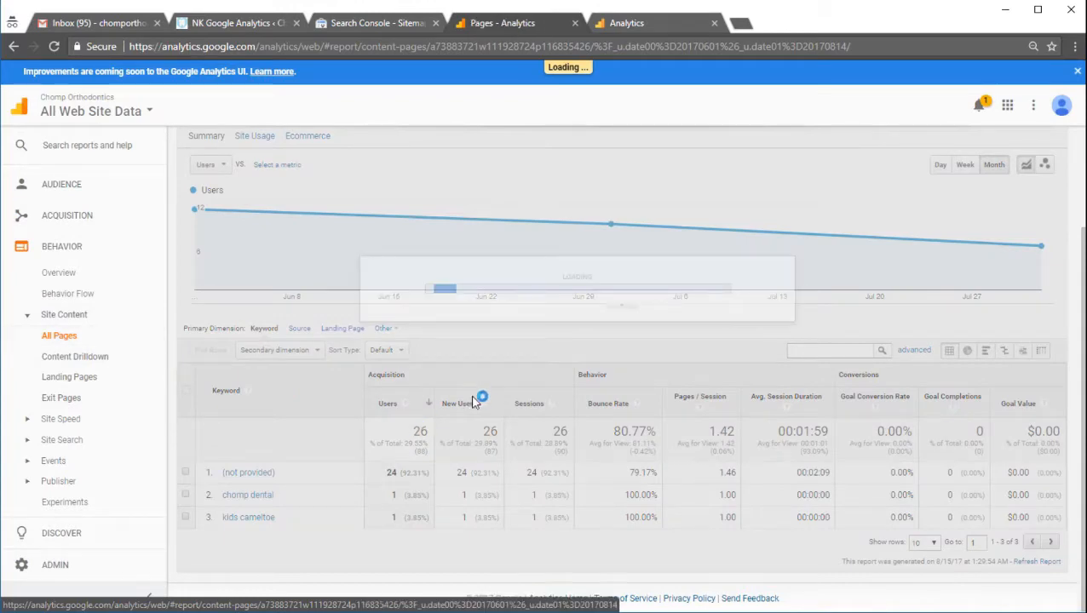
scroll(460, 437, "down", 3)
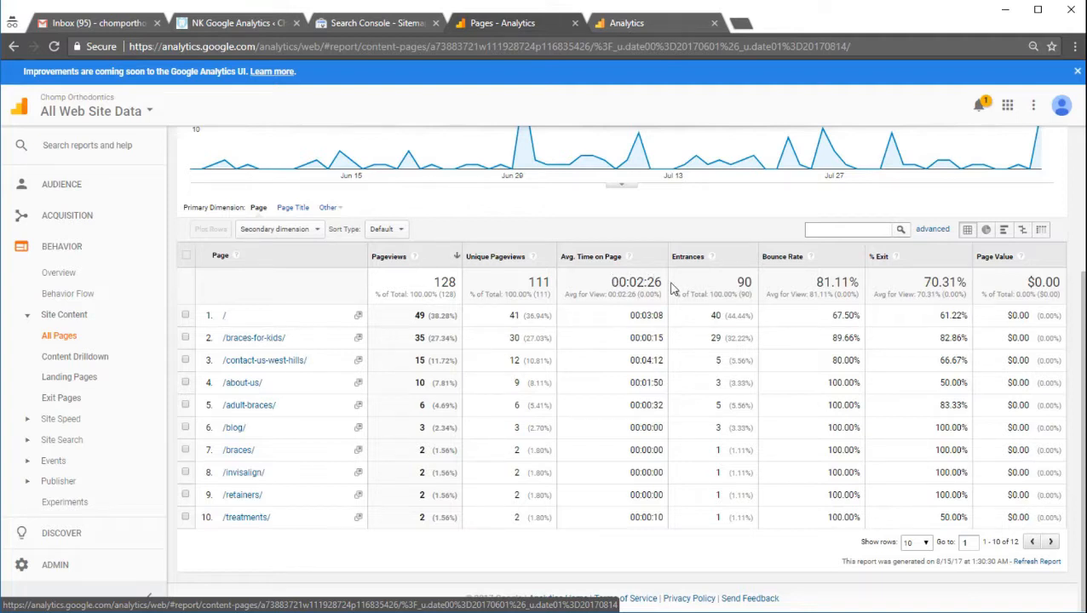
Compare the Entrances figures of the home page and the /braces-for-kids/ page in the All Pages table
double_click(715, 316)
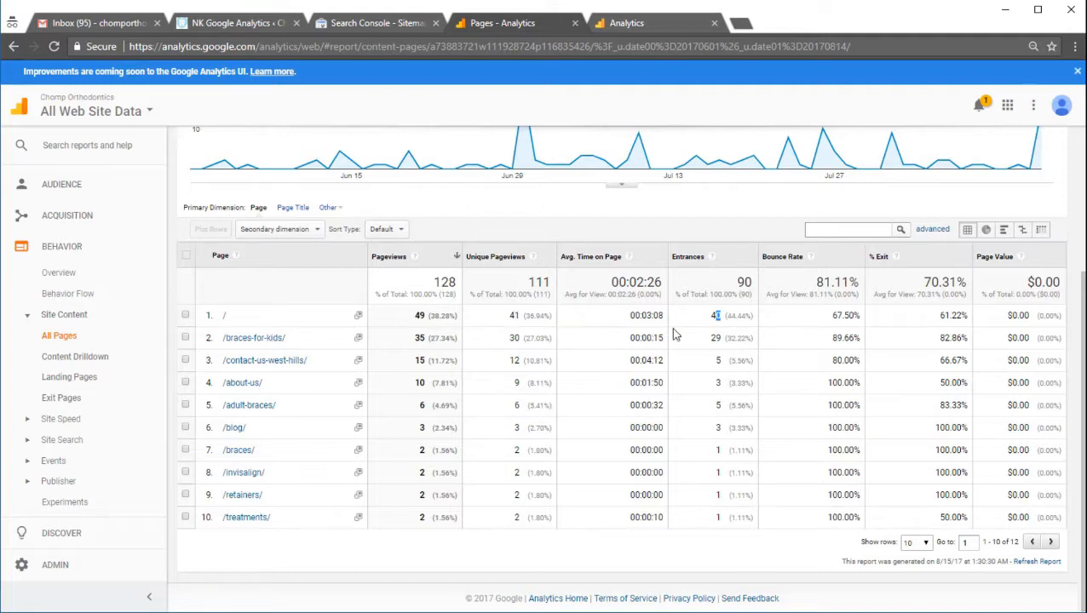
double_click(715, 338)
left_click(715, 341)
double_click(716, 337)
double_click(716, 315)
left_click(718, 346)
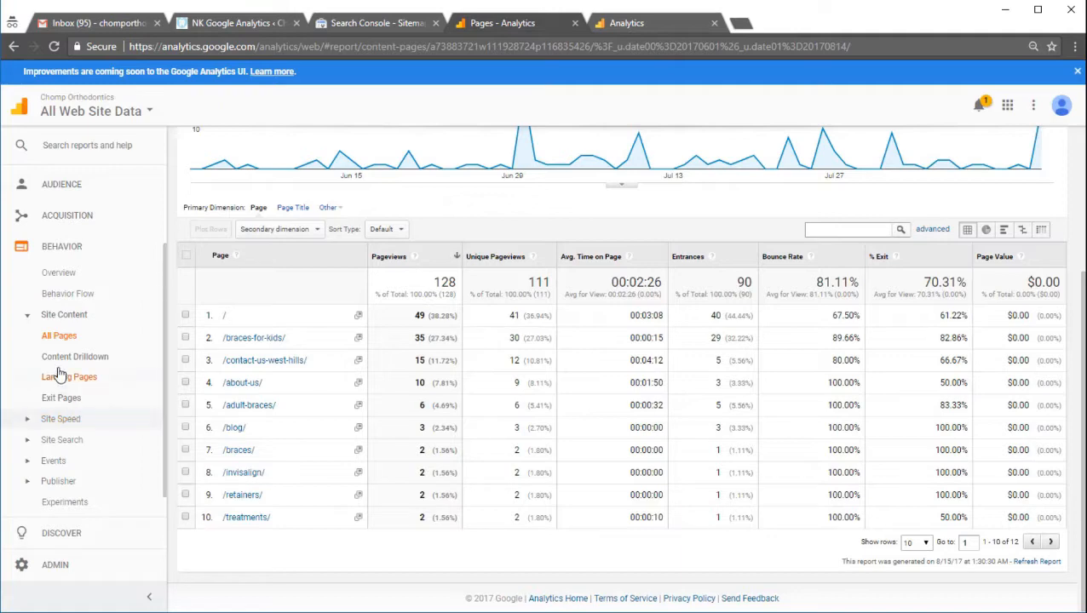
Examine the average page load time in the Site Speed Overview report, and open the Site Search report on search terms
left_click(77, 424)
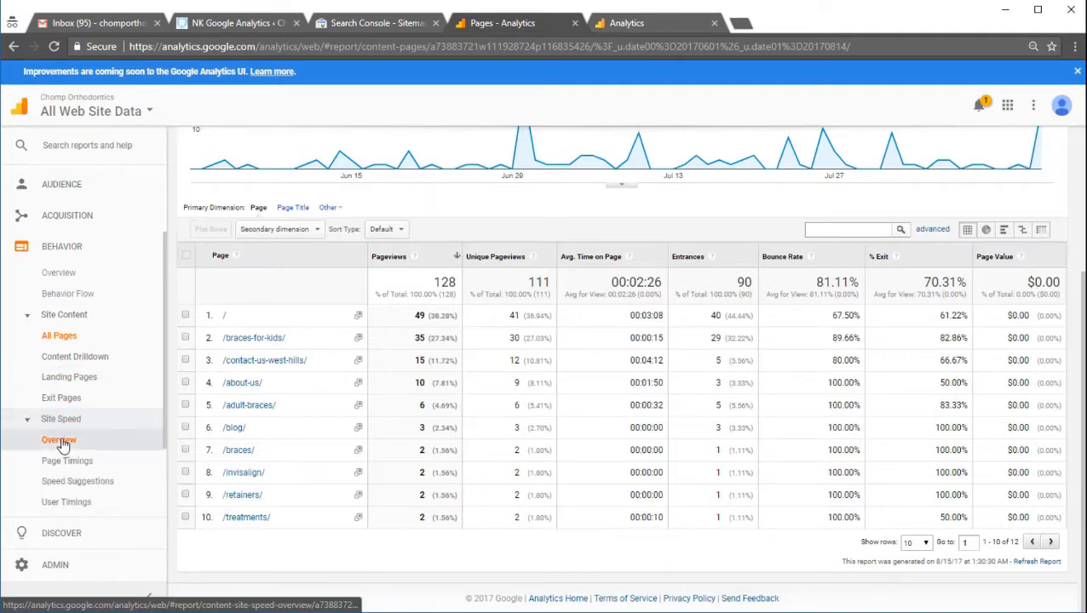
left_click(75, 440)
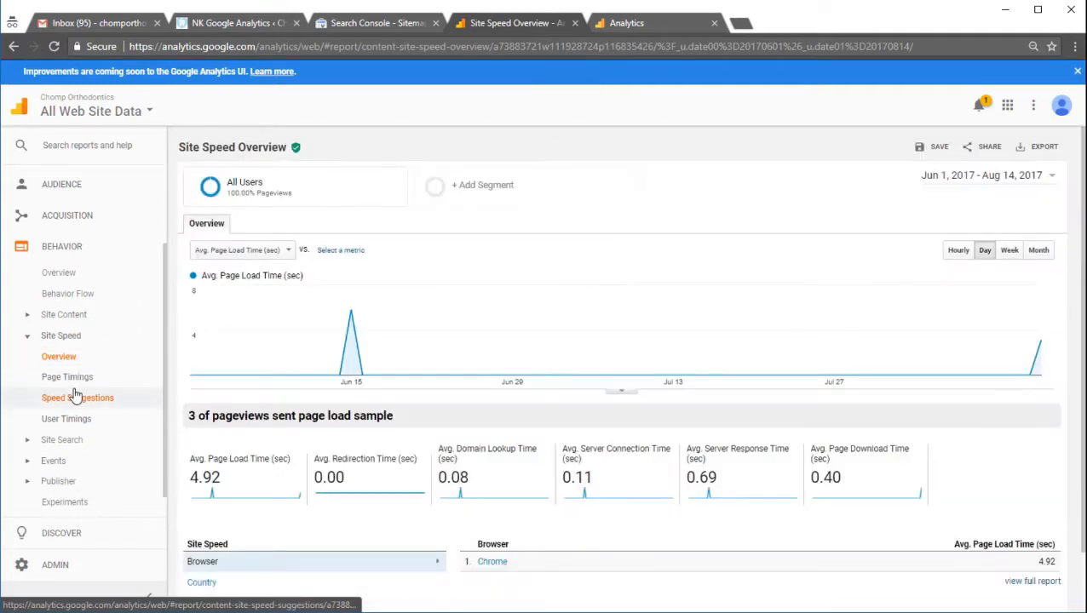
scroll(442, 366, "down", 2)
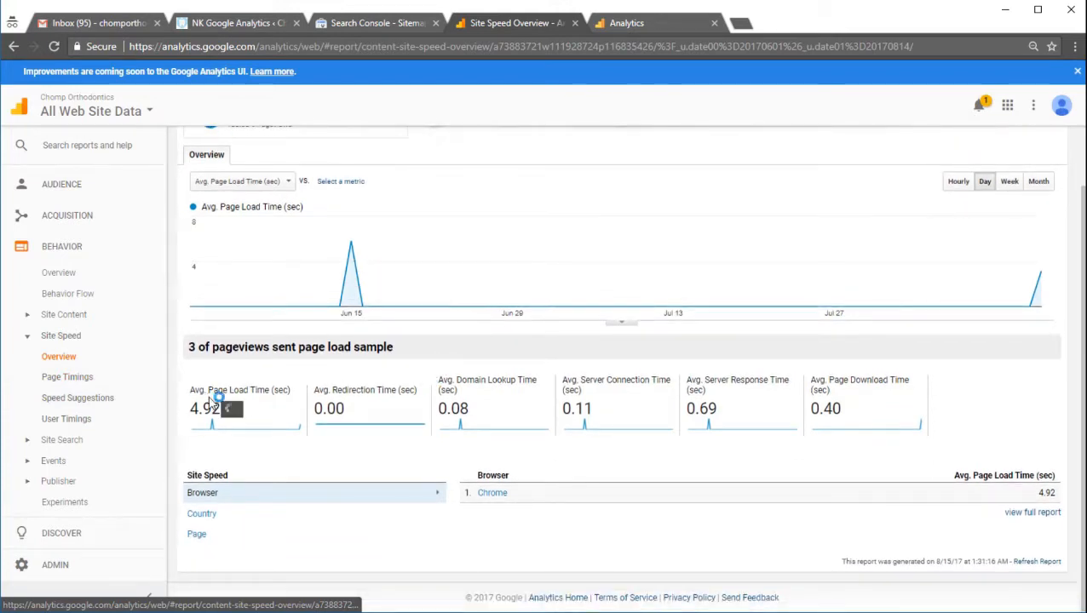
mouse_move(230, 401)
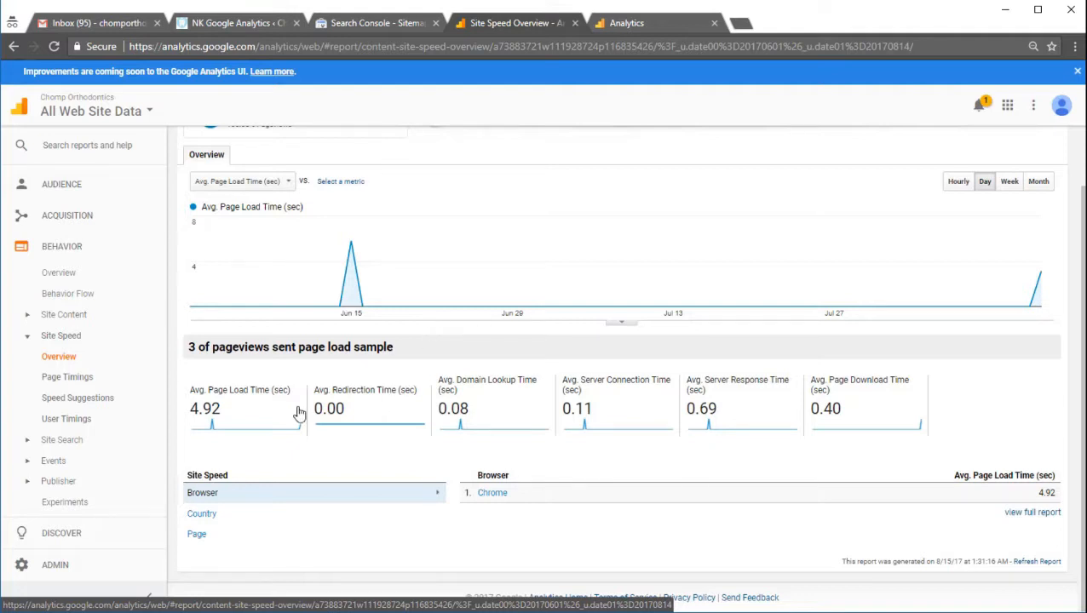
left_click(75, 439)
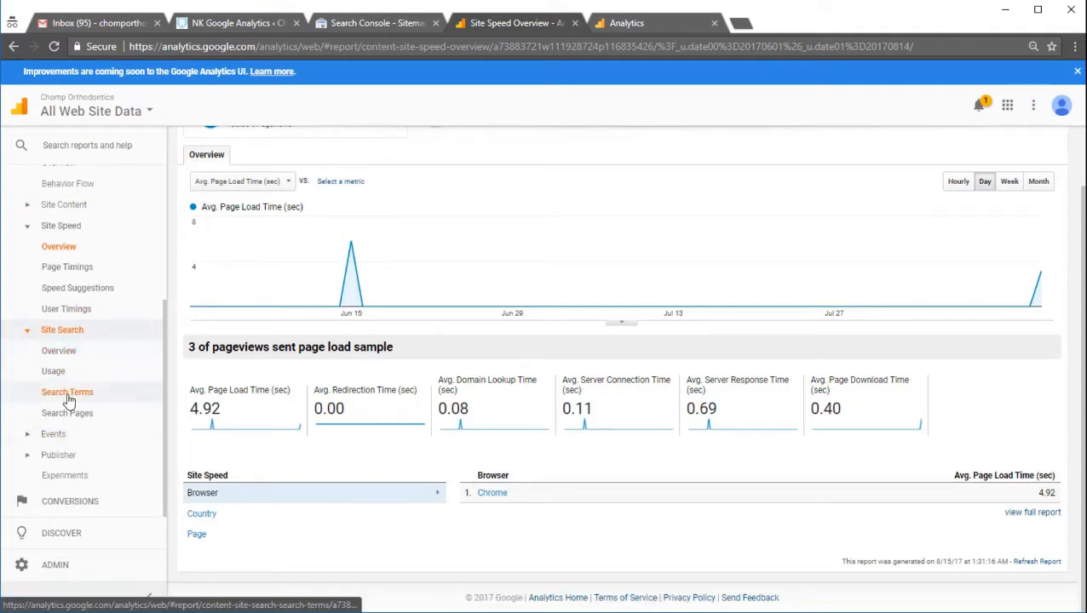
left_click(79, 391)
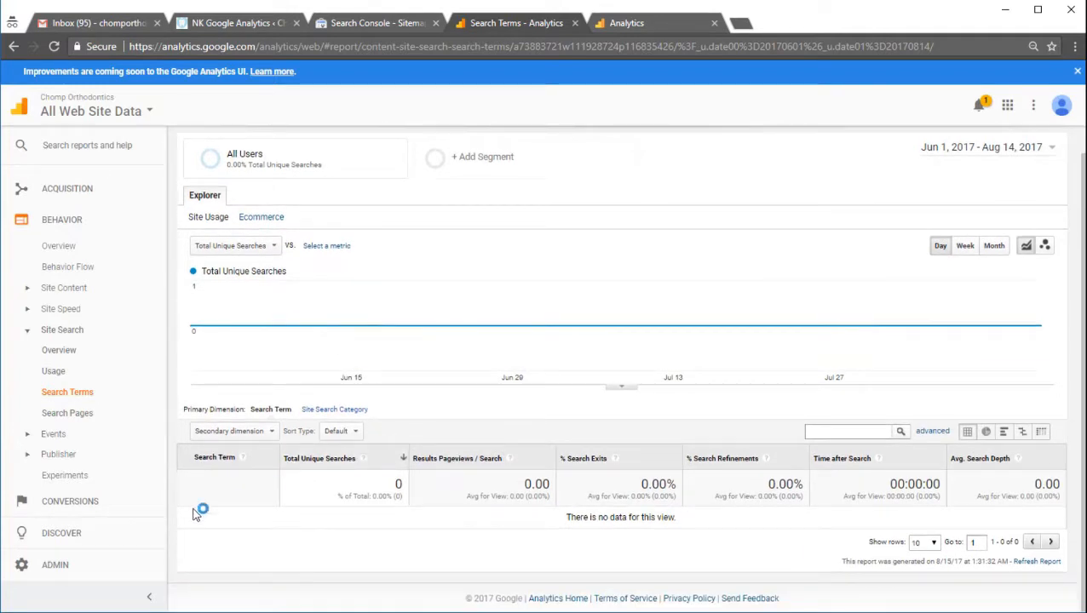
Look through the Goals, Multi-Channel Funnels and Attribution report groups in the Conversions section
left_click(86, 504)
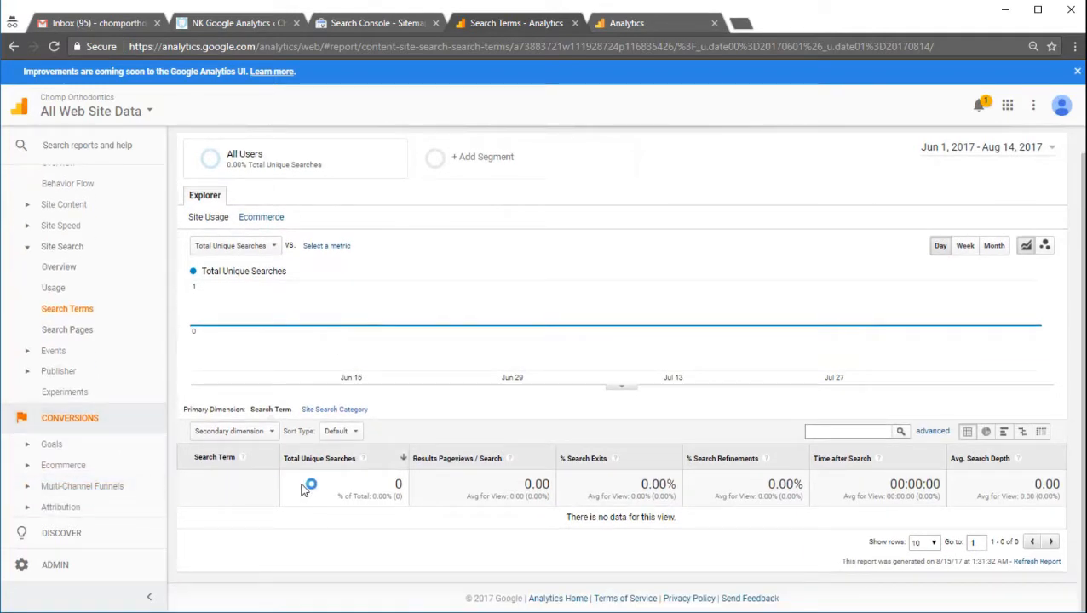
left_click(61, 446)
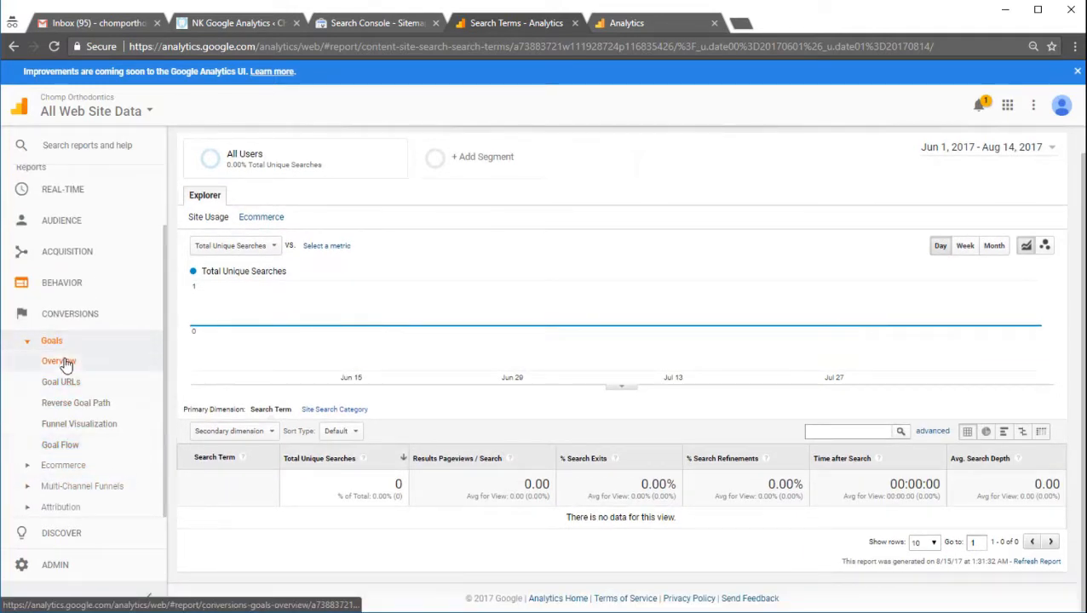
left_click(64, 362)
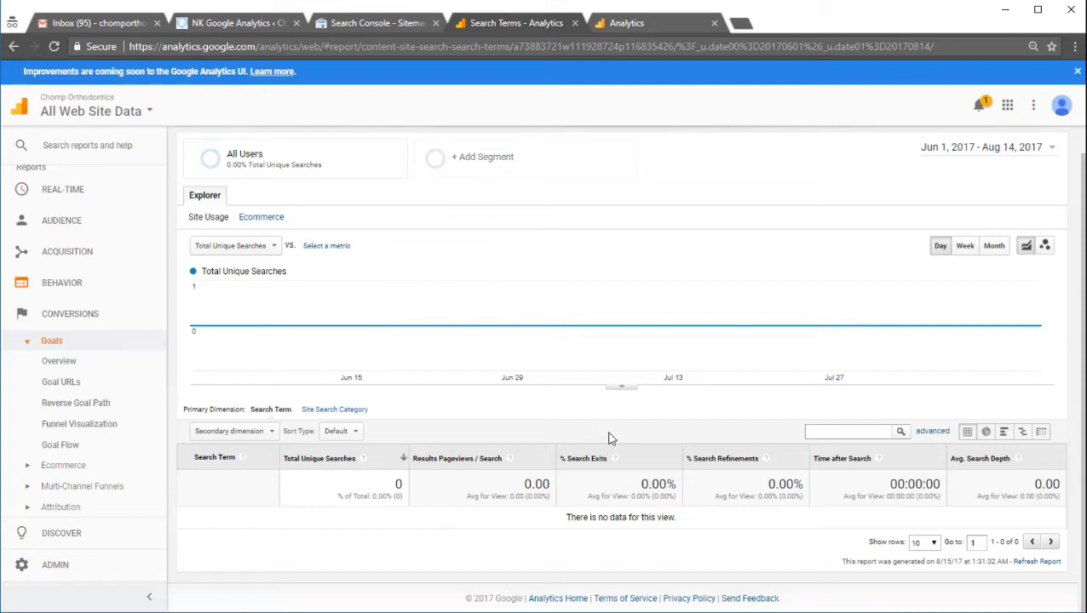
left_click(85, 508)
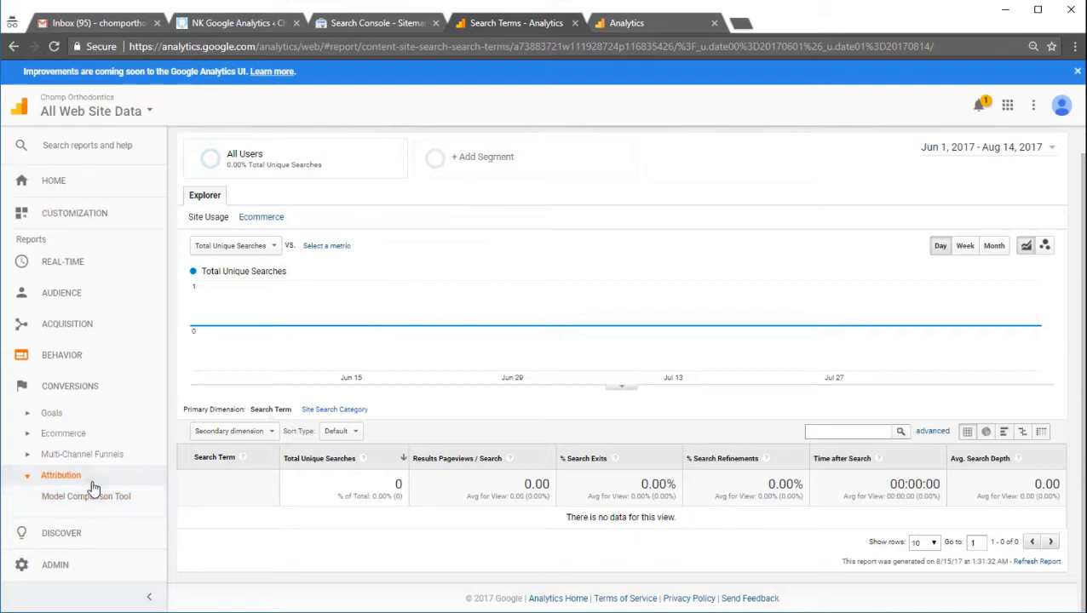
left_click(81, 454)
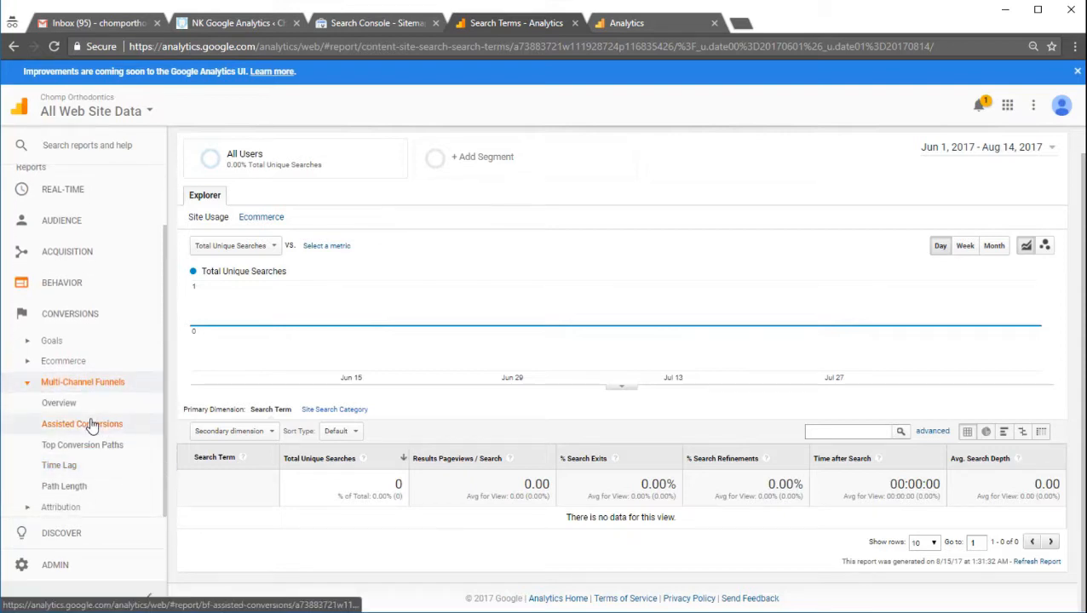
left_click(92, 429)
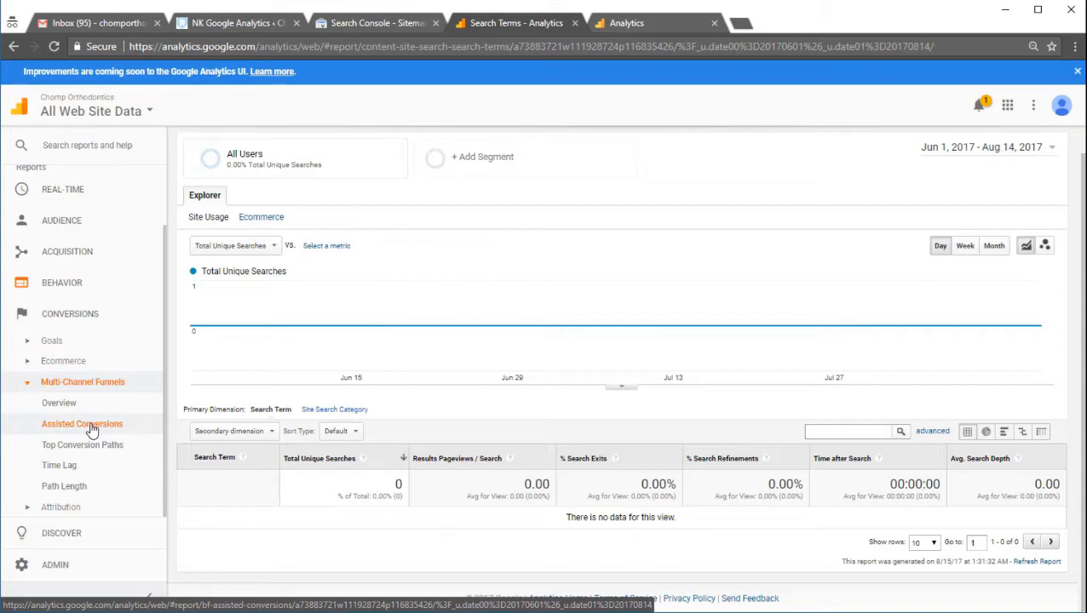
left_click(82, 507)
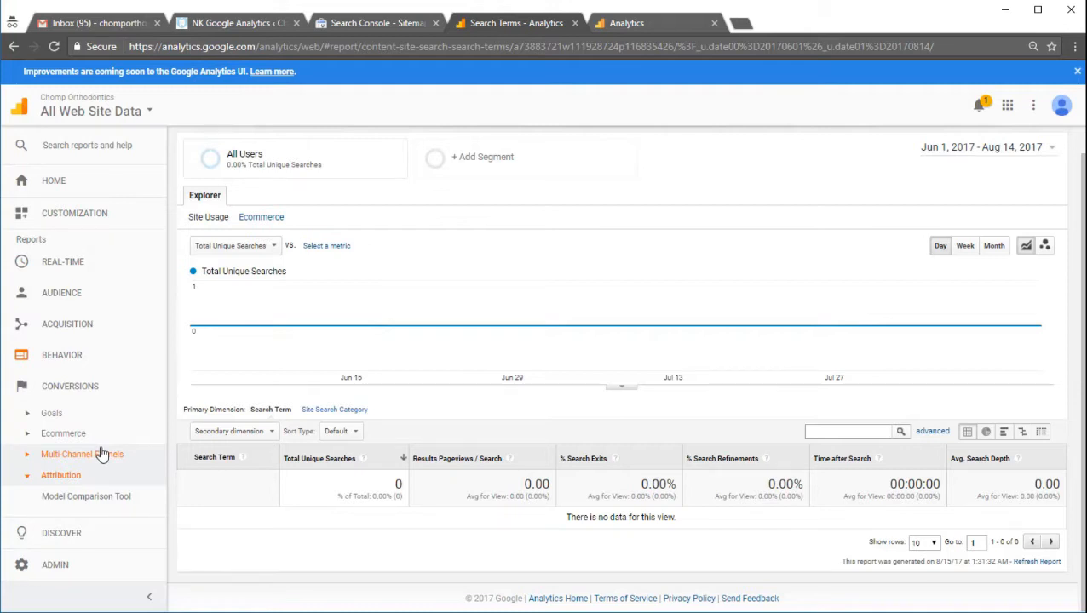
scroll(460, 324, "up", 1)
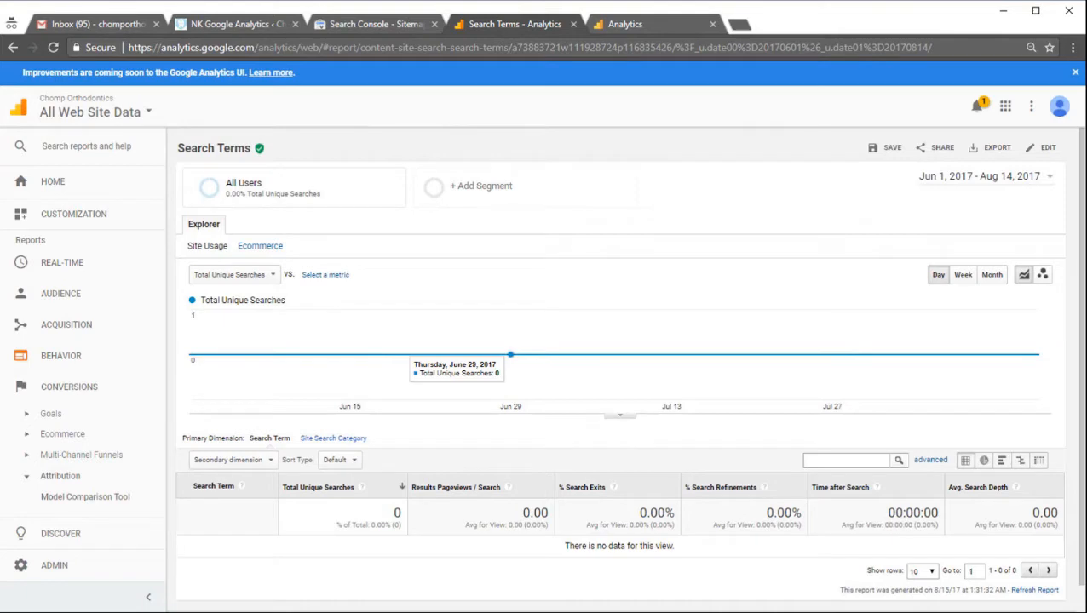